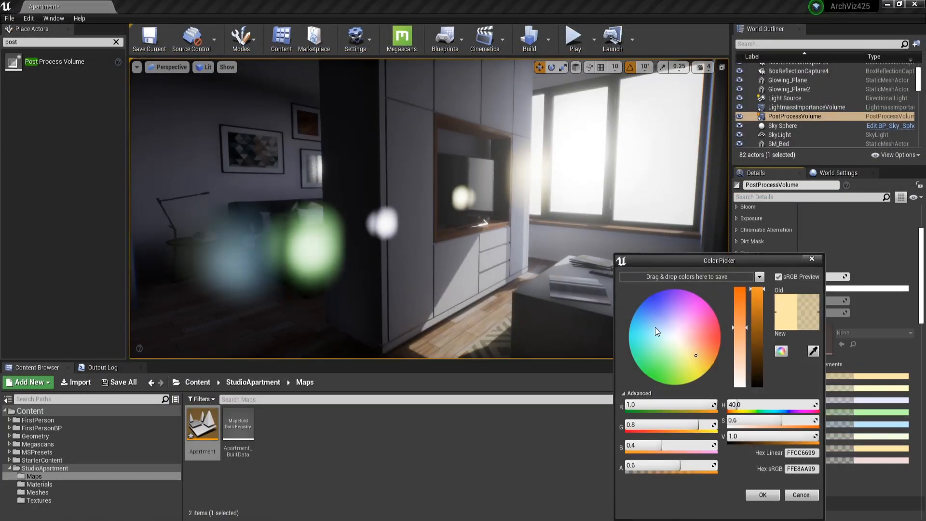
left_click(654, 327)
left_click(805, 499)
left_click(817, 450)
left_click(653, 331)
left_click(751, 495)
left_click(838, 376)
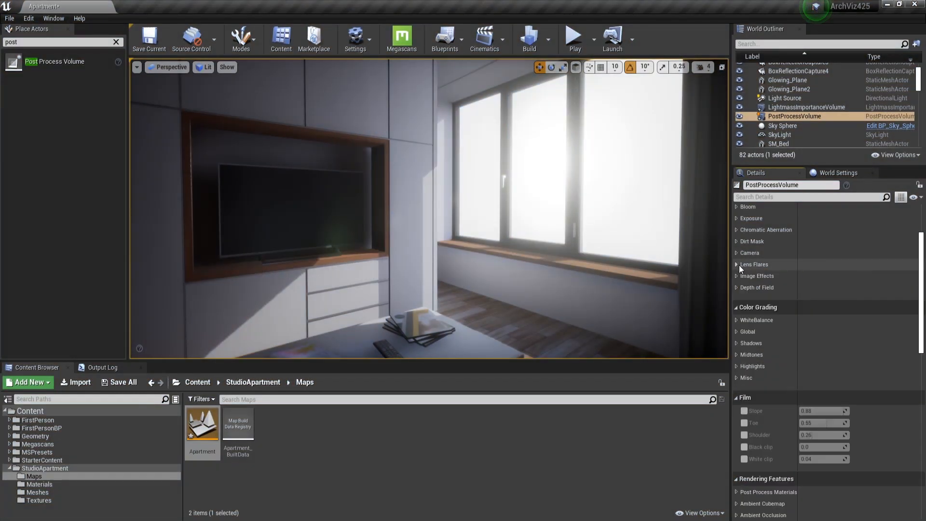
Adjust the post process volume's grain intensity to about 0.12 and set its grain jitter to 0.2.
left_click(739, 264)
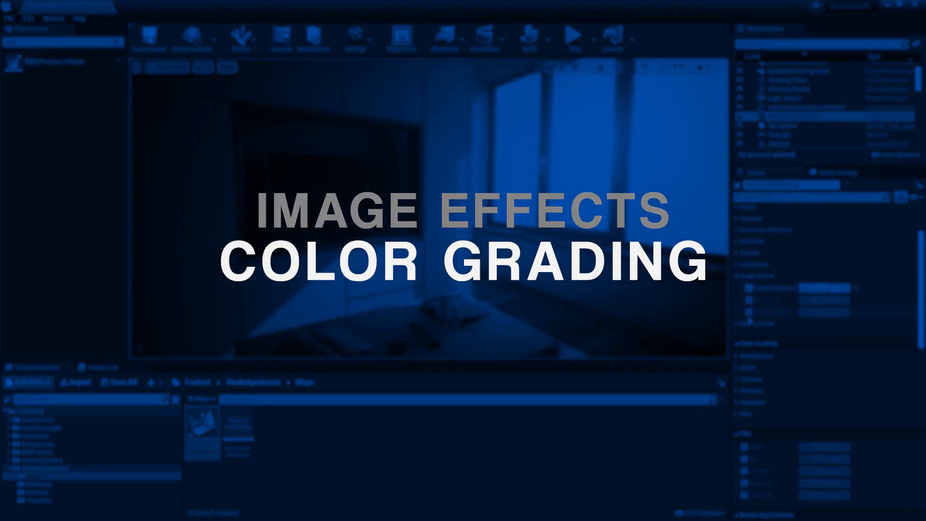
left_click(749, 312)
left_click_drag(815, 312, 821, 313)
left_click(834, 300)
type("0.")
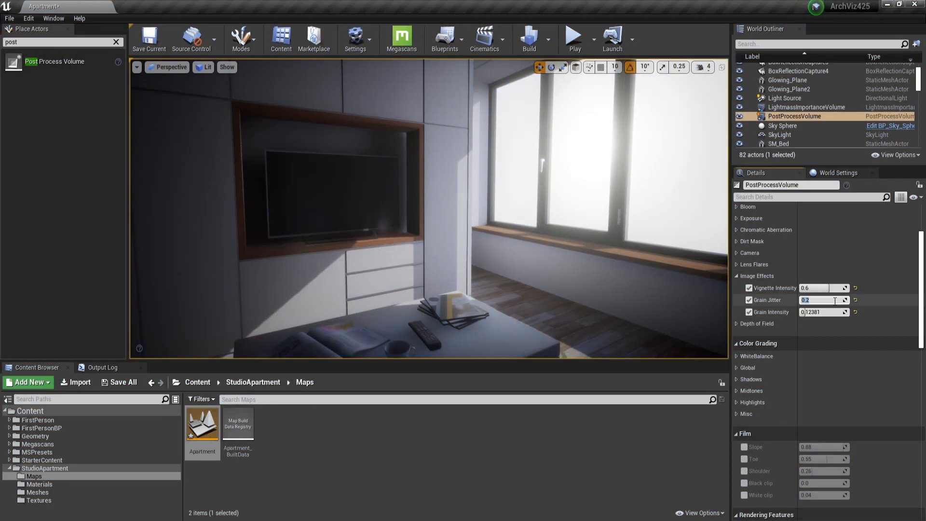
type("2")
left_click(739, 276)
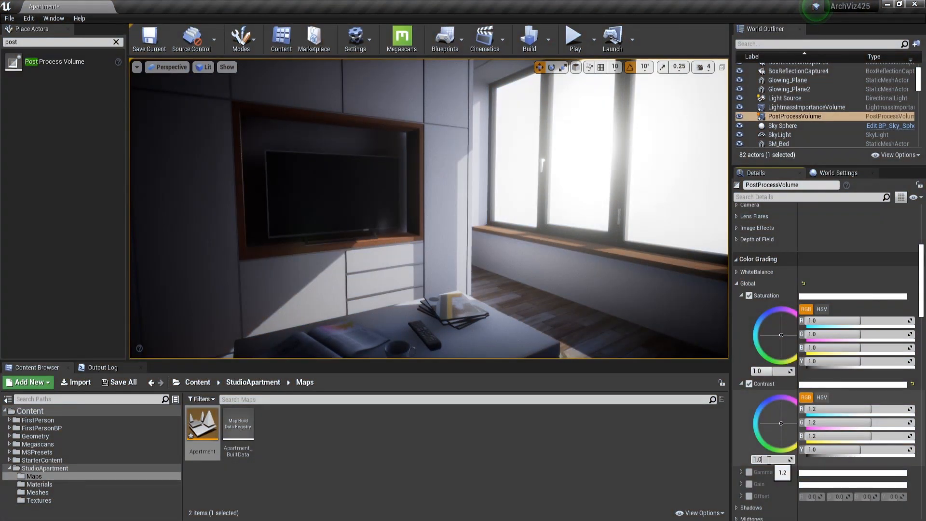
Set the global color grading contrast to 1.05 and open the lens flare intensity value.
type("5")
left_click(765, 372)
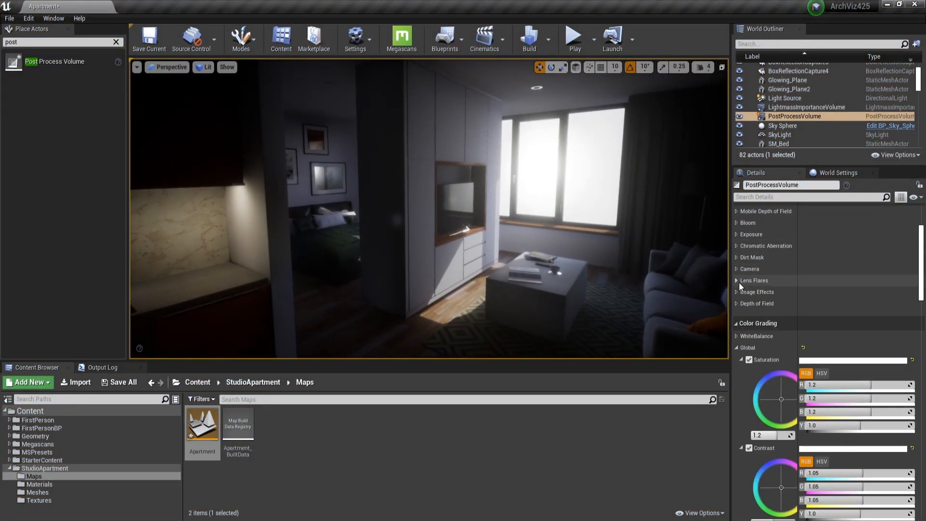
left_click(739, 281)
left_click(825, 292)
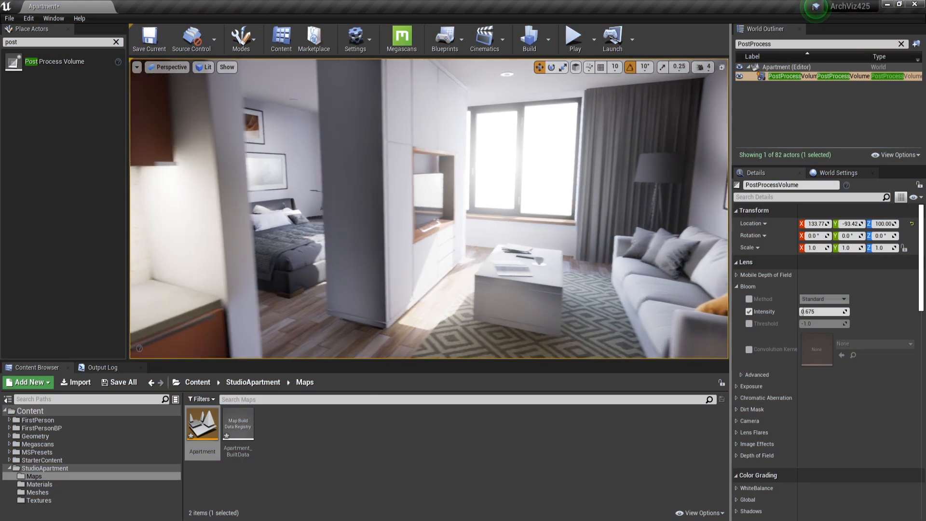
Set the post process volume's bloom intensity to 3.
left_click(807, 311)
mouse_move(815, 311)
left_mouse_down()
mouse_move(831, 311)
mouse_move(806, 311)
mouse_move(824, 312)
left_mouse_up()
right_click_drag(694, 292, 611, 273)
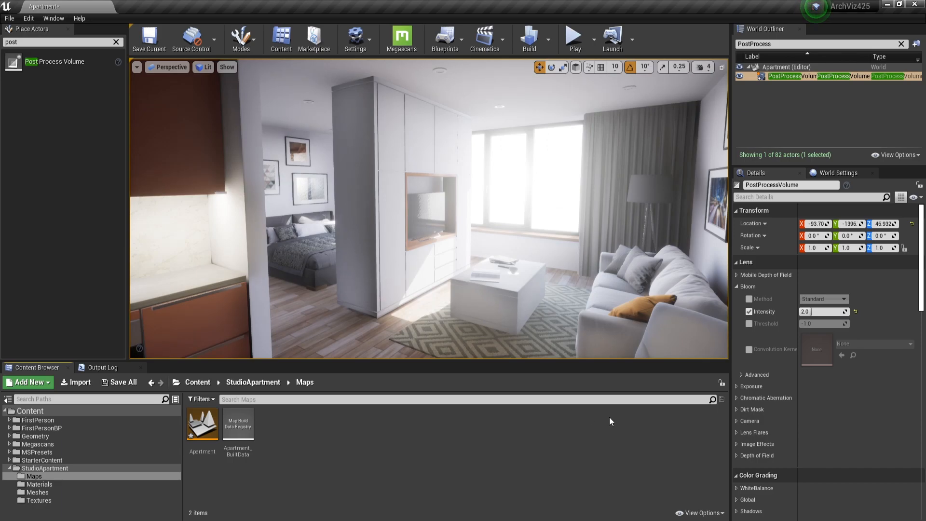
left_click(819, 311)
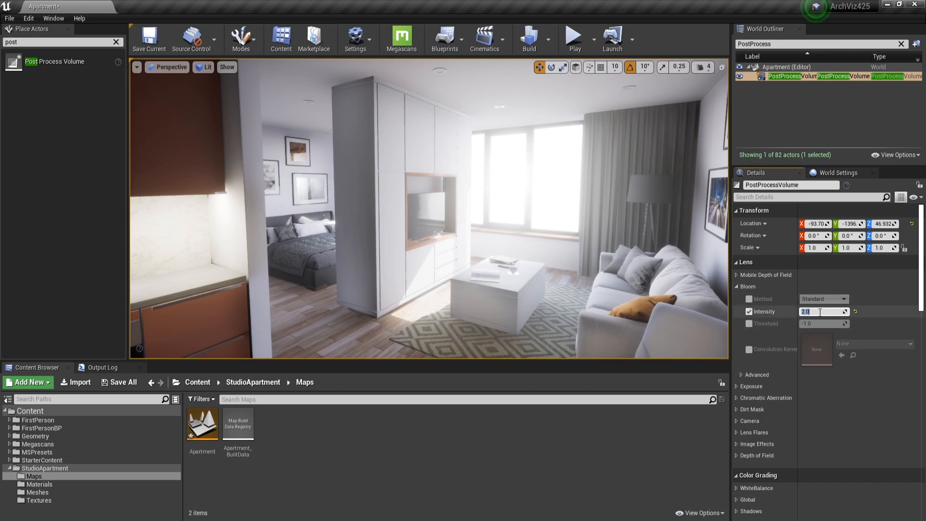
type("3")
key("Return")
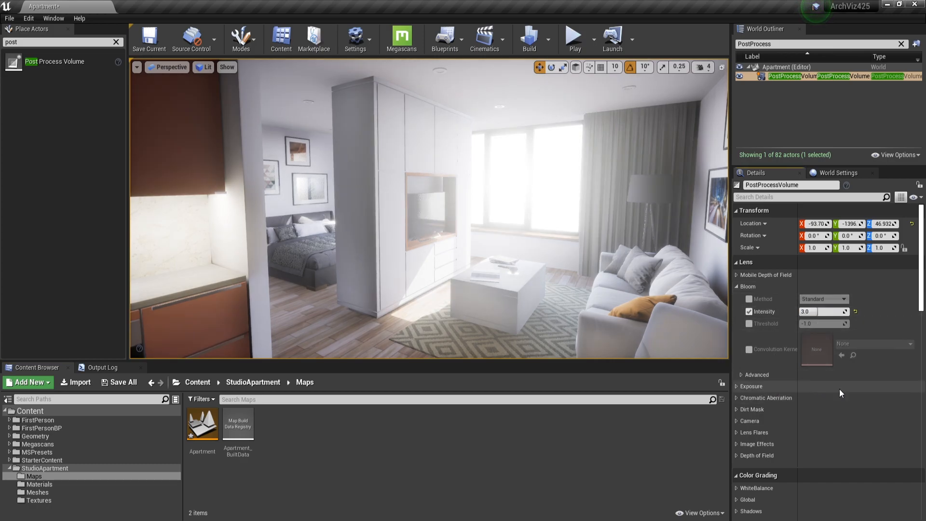
Enable the exposure overrides for minimum and maximum brightness and set the minimum brightness to 1.
left_click(736, 386)
scroll(752, 400, "down", 5)
left_click(748, 402)
left_click(748, 414)
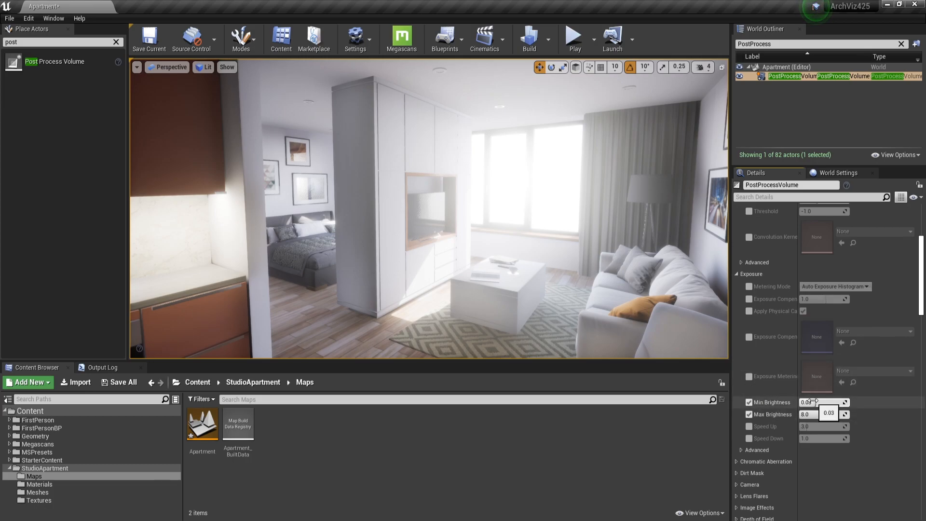
left_click(812, 401)
type("1")
left_click(821, 414)
type("1")
right_click_drag(641, 290, 623, 297)
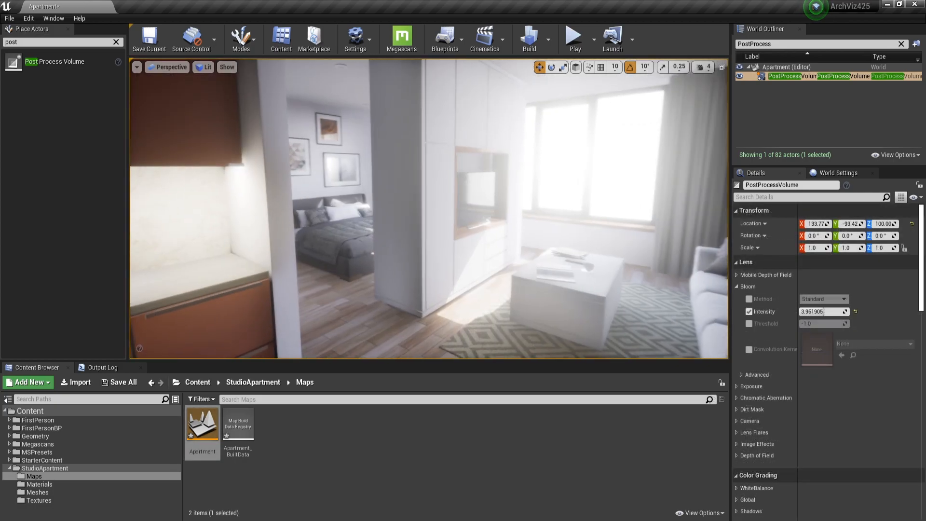
Set the bloom intensity to 3 and override the bloom method with Convolution.
left_click_drag(828, 312, 807, 312)
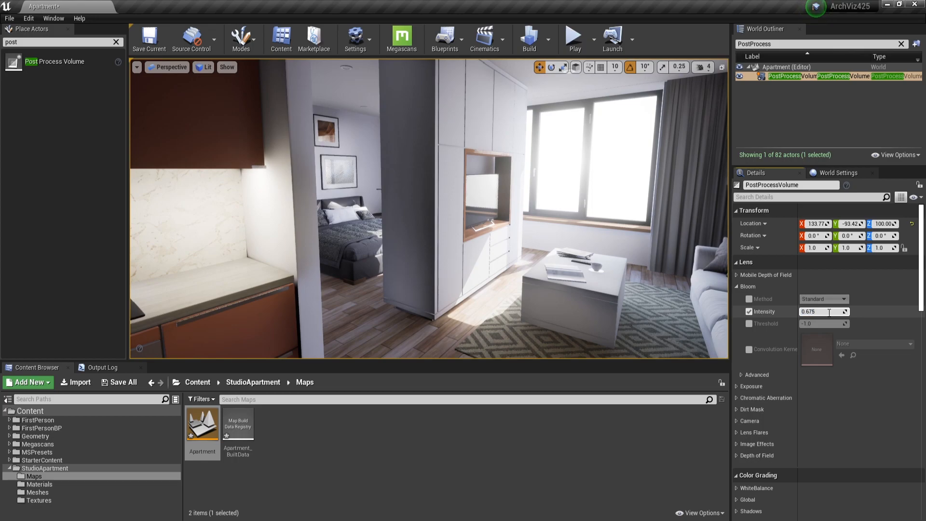
key("Return")
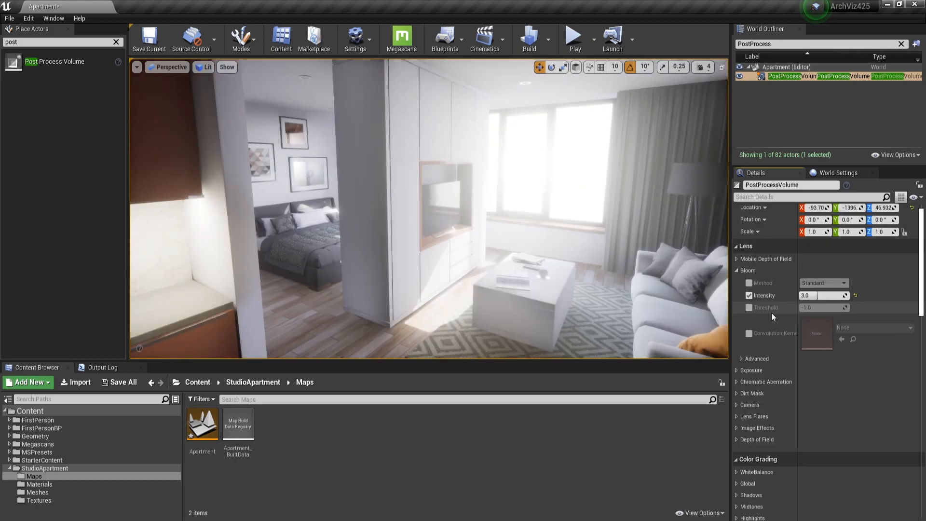
left_click(749, 283)
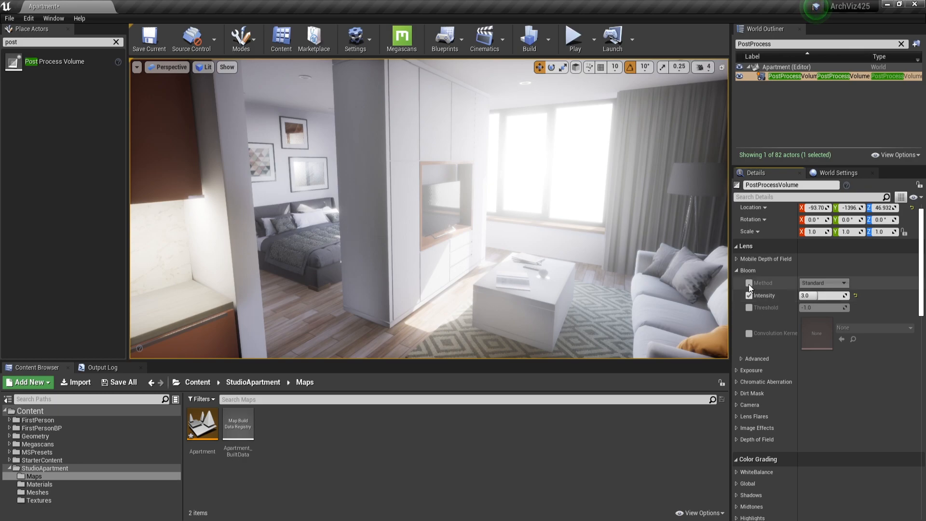
left_click(821, 283)
left_click(813, 298)
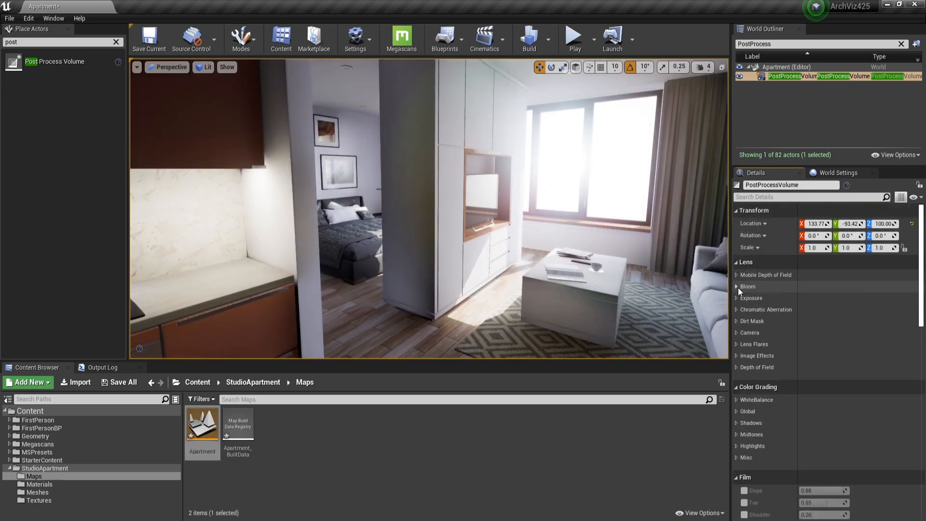
Override the exposure's minimum and maximum brightness and set both values to 1.
left_click(736, 298)
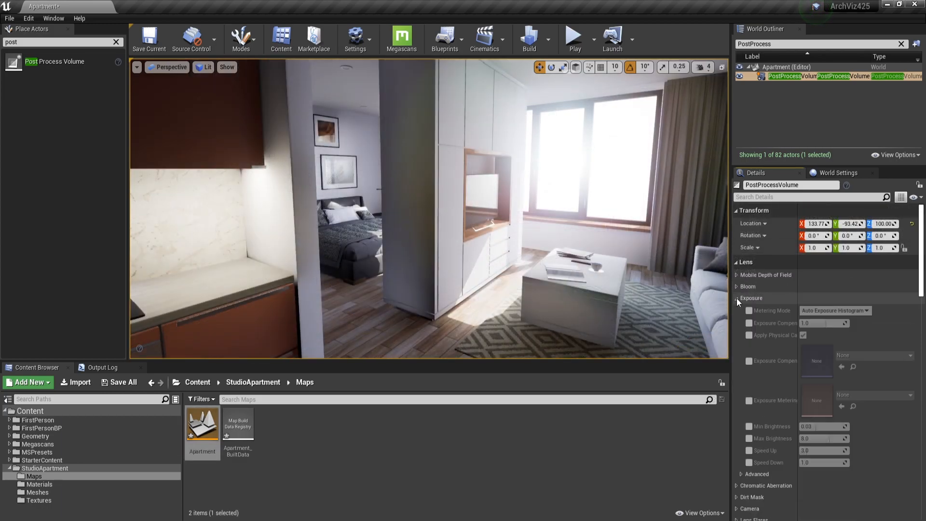
left_click(749, 426)
left_click(749, 438)
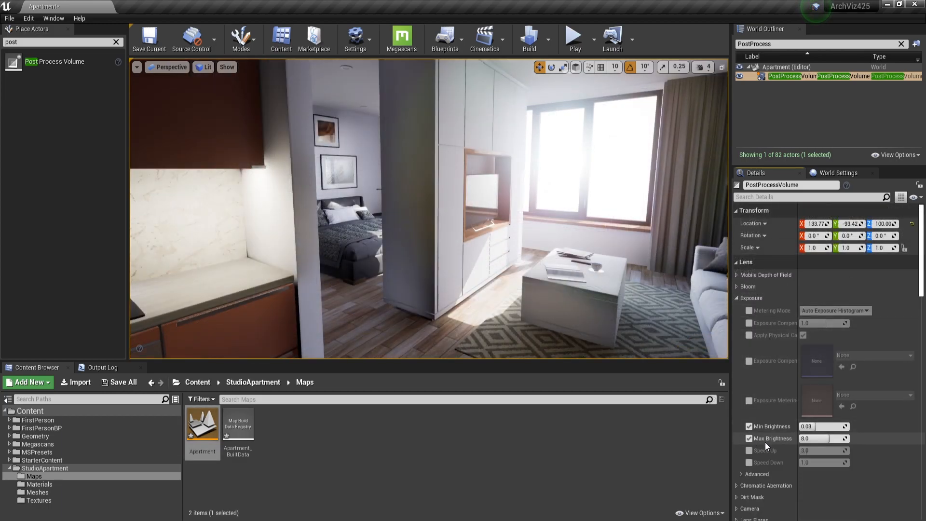
right_click_drag(646, 280, 661, 265)
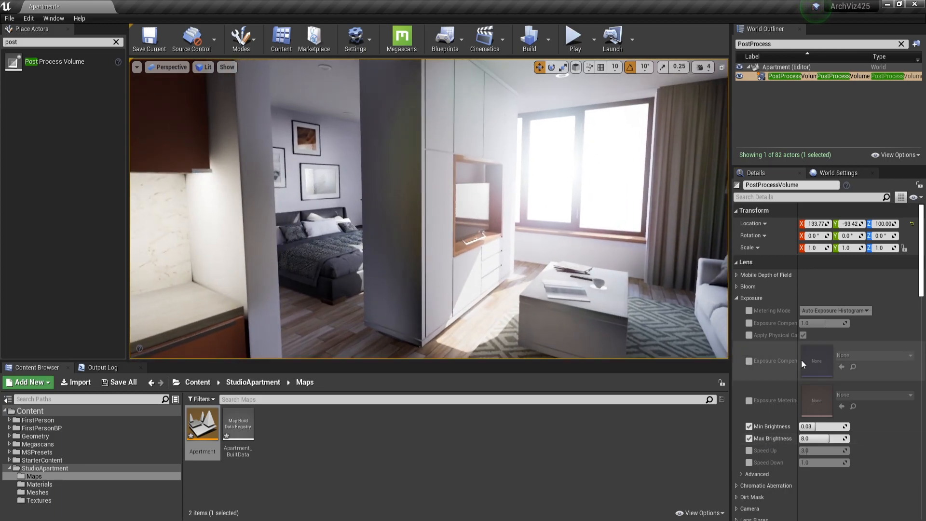
left_click(822, 428)
type("1")
key("Tab")
type("1")
key("Return")
Lower the exposure's minimum and maximum brightness to 0.5.
right_click_drag(646, 280, 675, 294)
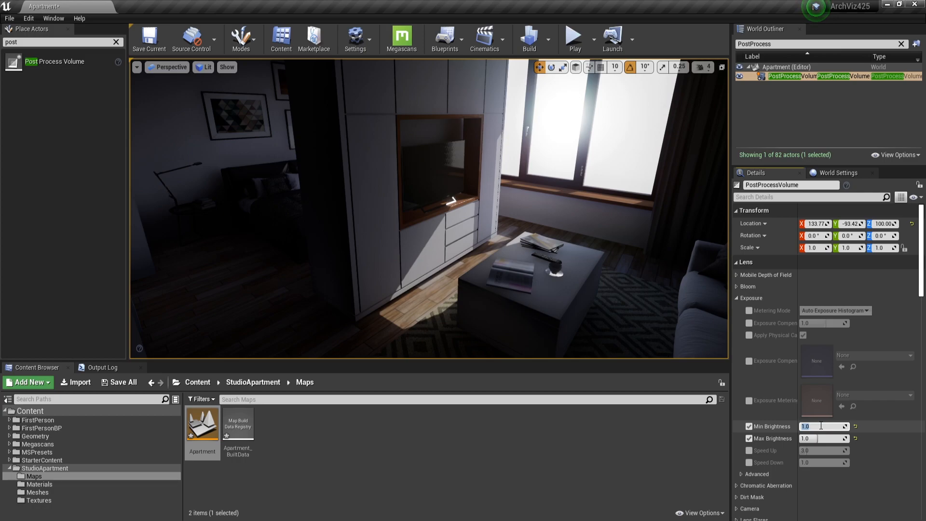
type("0.5")
right_click_drag(684, 323, 651, 318)
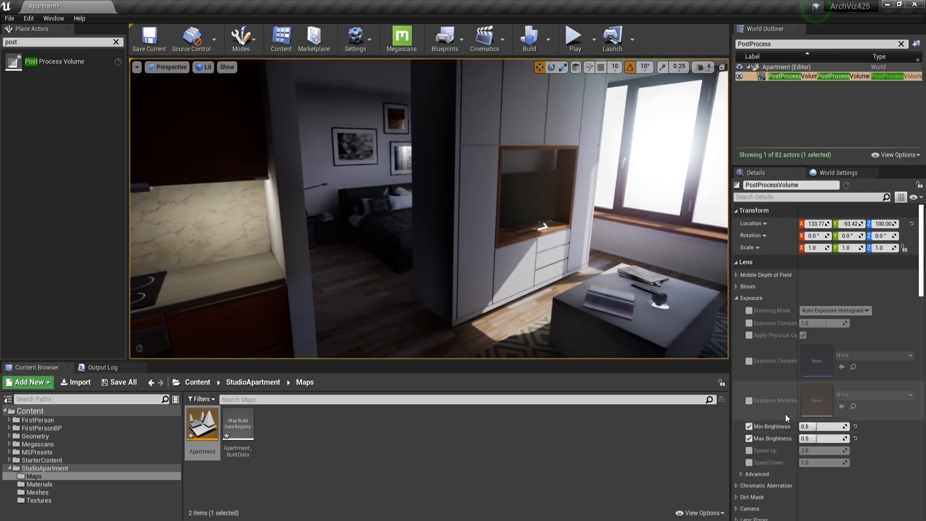
Set the exposure's minimum and maximum brightness to 0.25.
left_click(815, 438)
type("0.25")
key("Return")
mouse_move(675, 328)
right_mouse_down()
mouse_move(612, 330)
mouse_move(690, 328)
right_mouse_up()
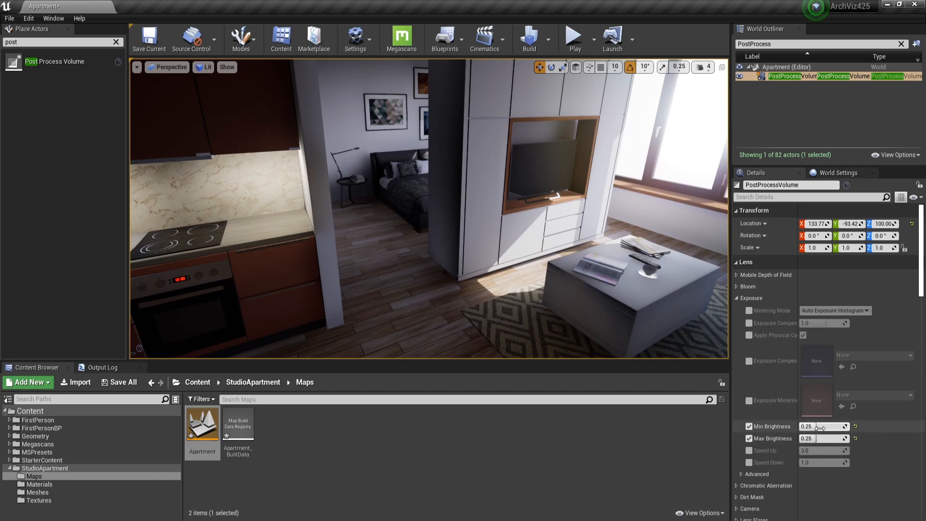
Enable the exposure's Speed Up and Speed Down overrides and examine the lighting while moving through the apartment.
left_click(748, 450)
left_click(749, 463)
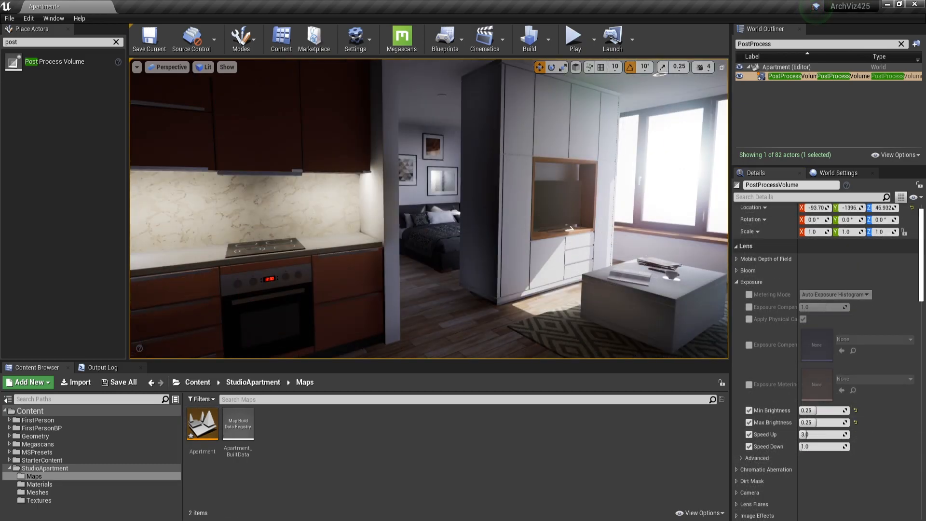
right_click_drag(429, 208, 413, 288)
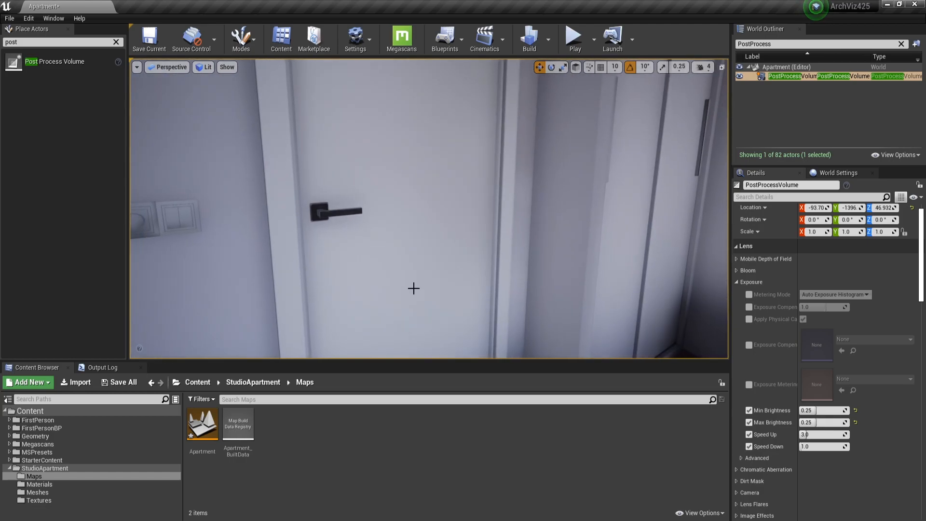
right_click_drag(414, 288, 564, 288)
key("s")
key("w")
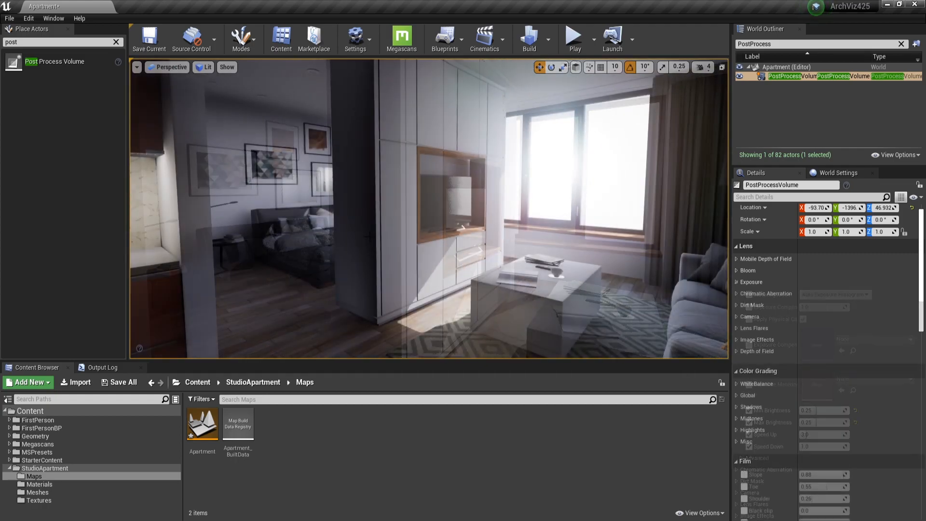
right_click_drag(462, 288, 392, 250)
key("d")
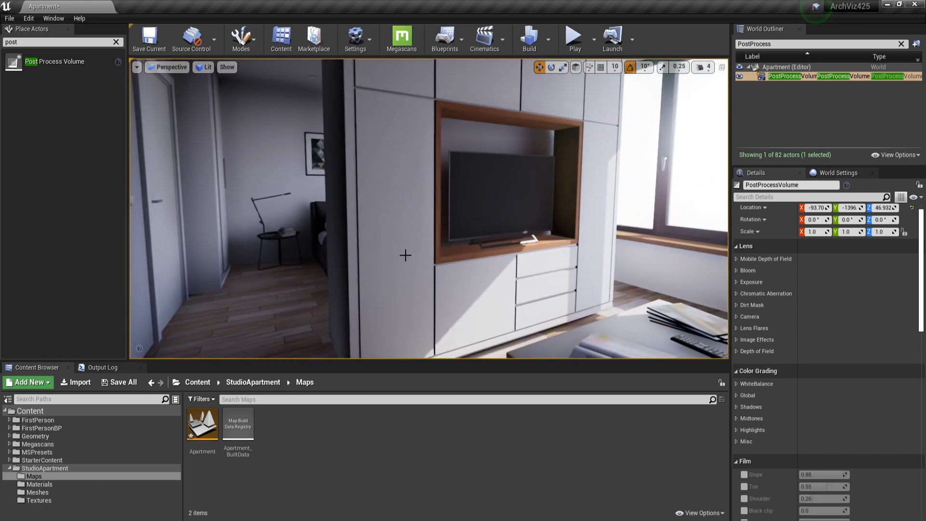
Override the chromatic aberration intensity, adjust its value and compare the effect on the TV wall.
left_click(736, 293)
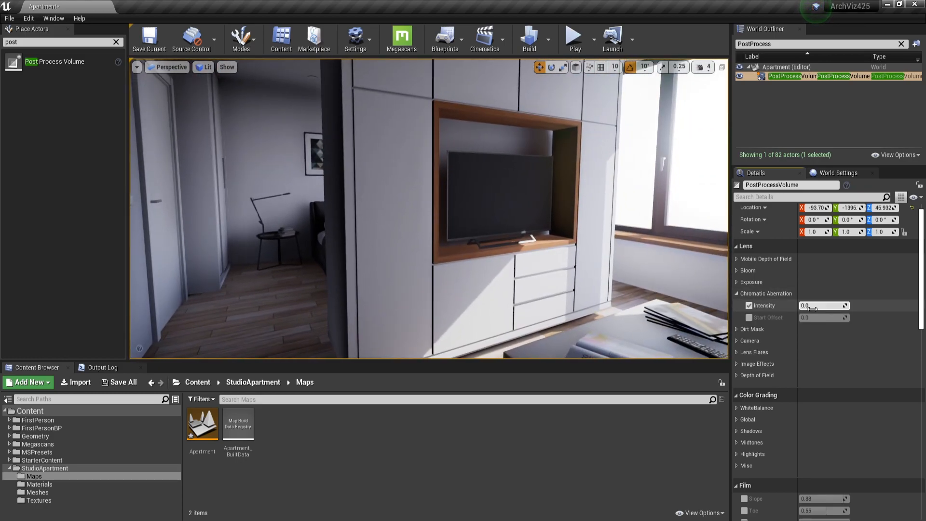
key("Return")
right_click_drag(499, 263, 465, 264)
key("d")
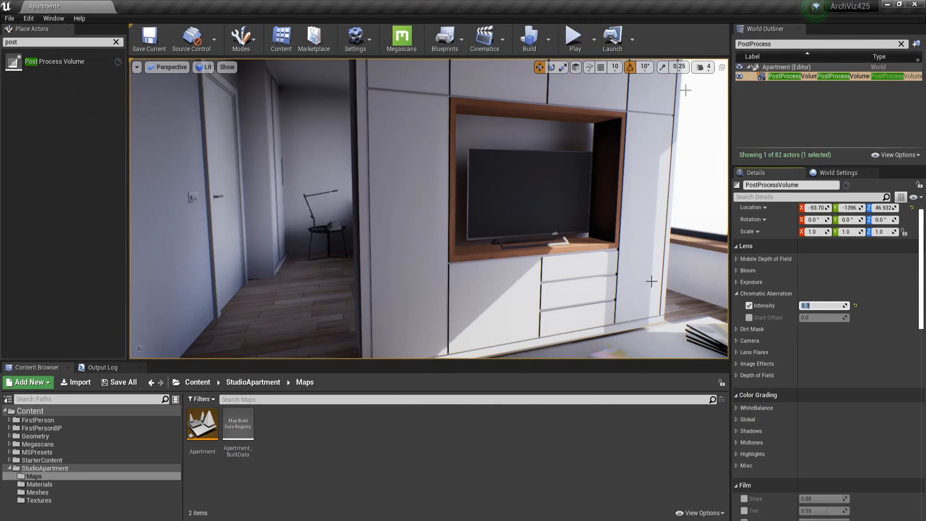
key("Return")
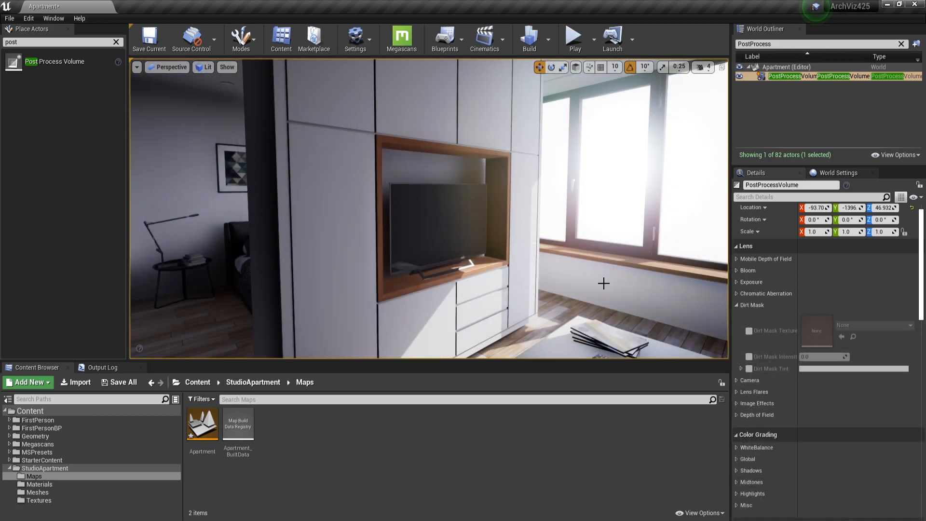
right_click_drag(603, 283, 693, 279)
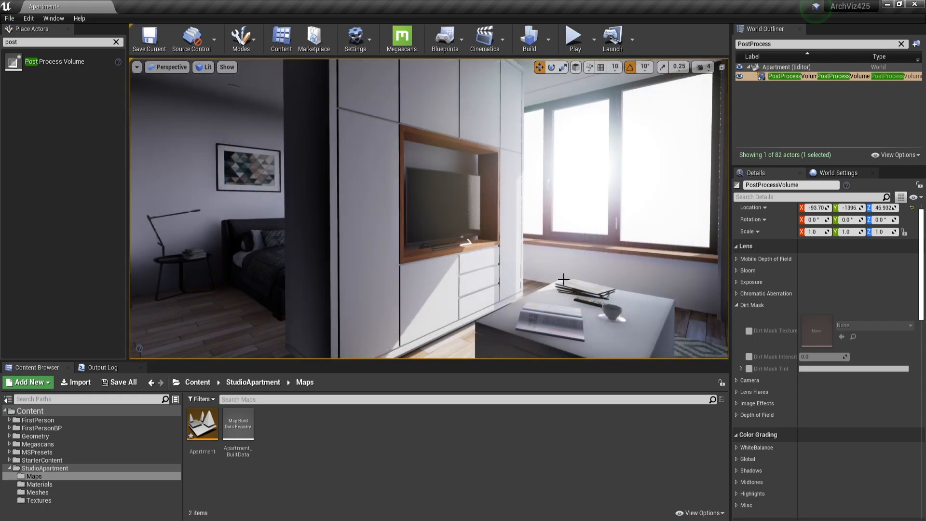
right_click_drag(563, 279, 590, 280)
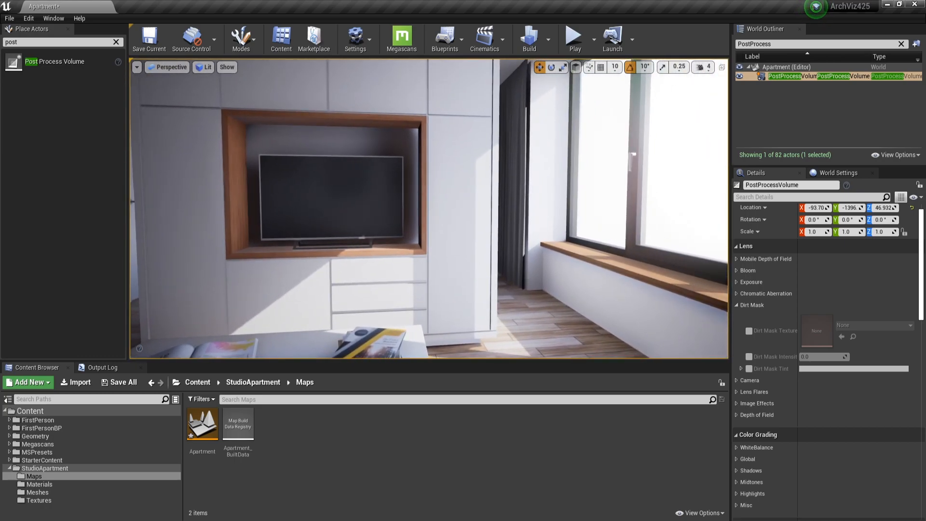
right_click_drag(591, 281, 550, 281)
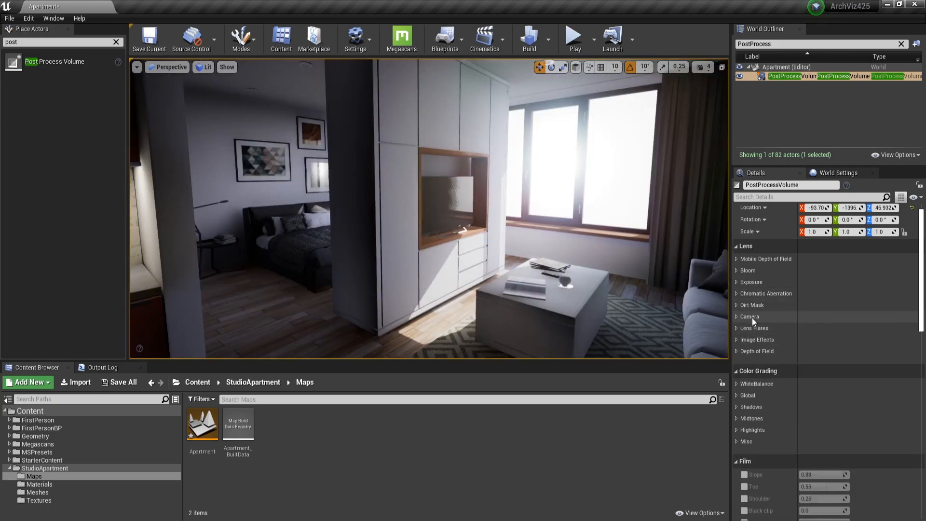
Reveal the camera and exposure settings and override the exposure metering mode with Manual.
left_click(745, 317)
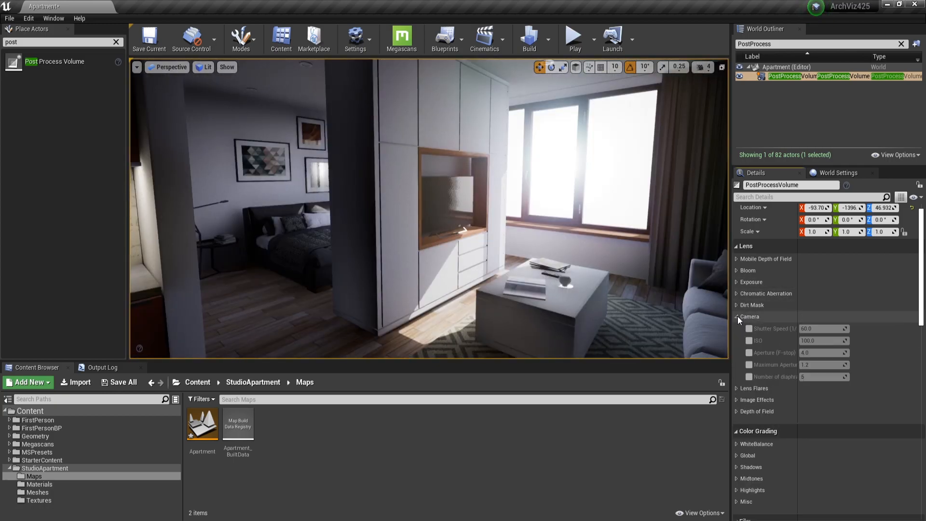
left_click(746, 282)
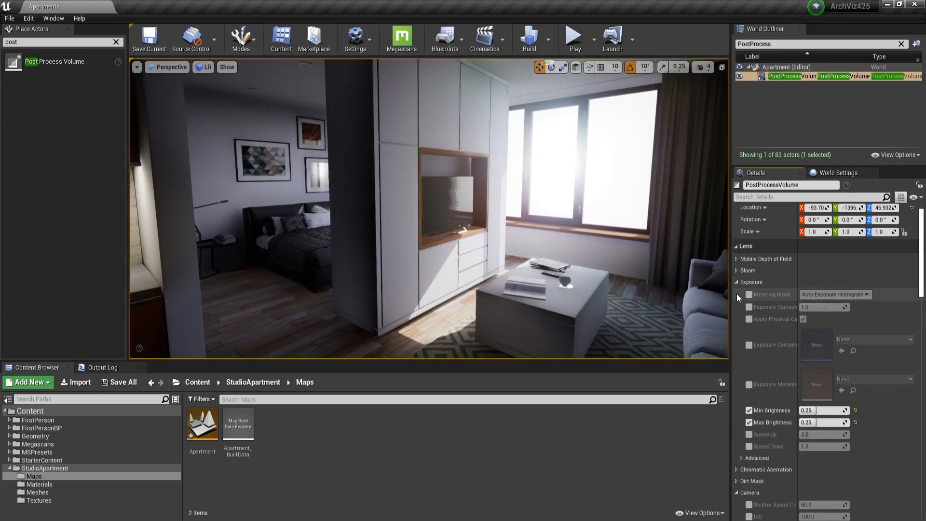
scroll(800, 300, "down", 2)
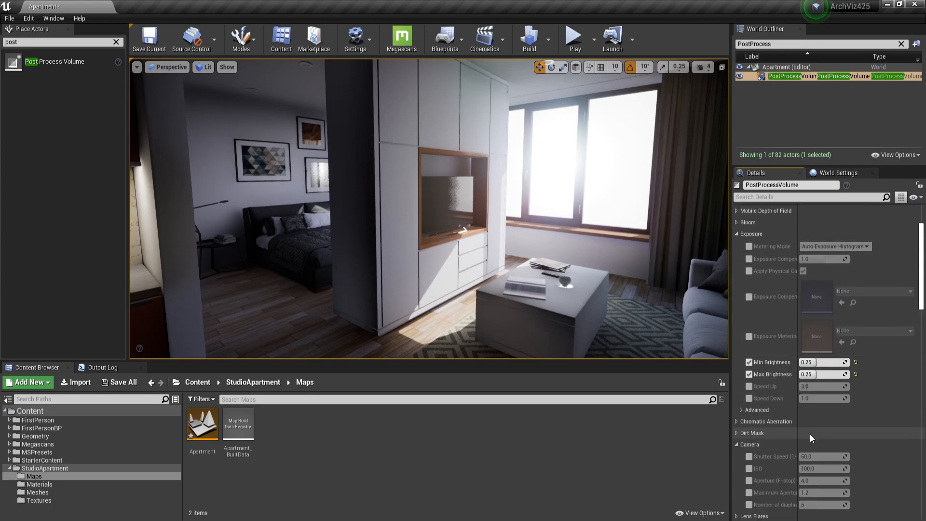
left_click(749, 246)
left_click(834, 246)
left_click(823, 267)
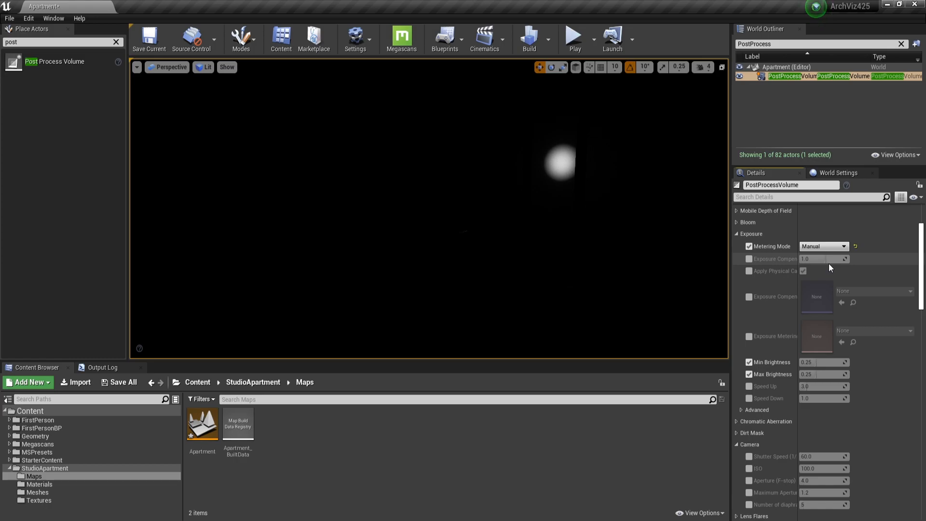
Switch the metering mode back to Auto Exposure Histogram and reveal the lens flare settings.
left_click(814, 246)
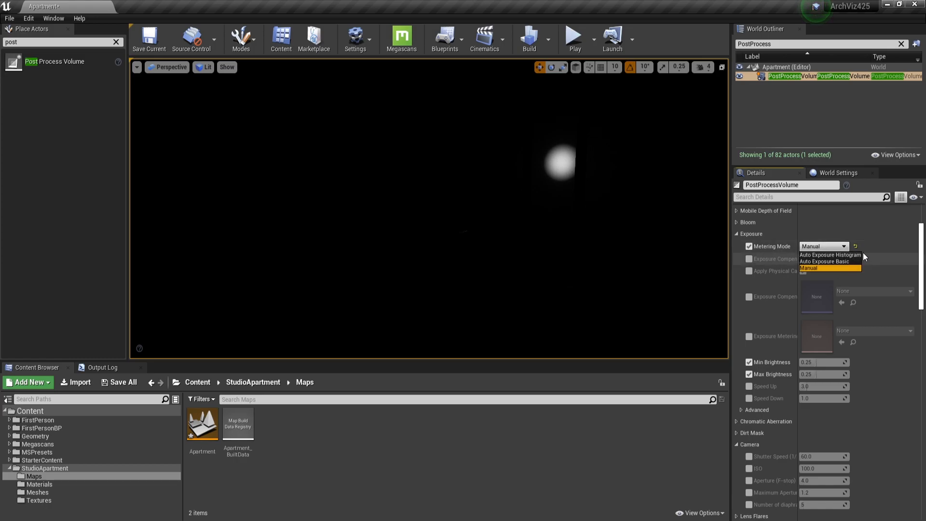
left_click(820, 255)
left_click(748, 280)
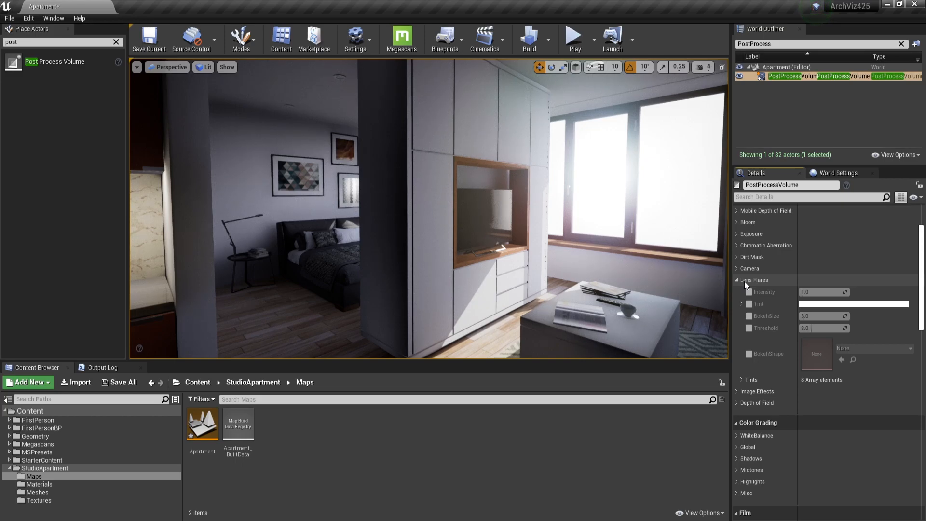
Enable the lens flare overrides for Intensity, Tint, BokehSize and Threshold.
left_click(749, 291)
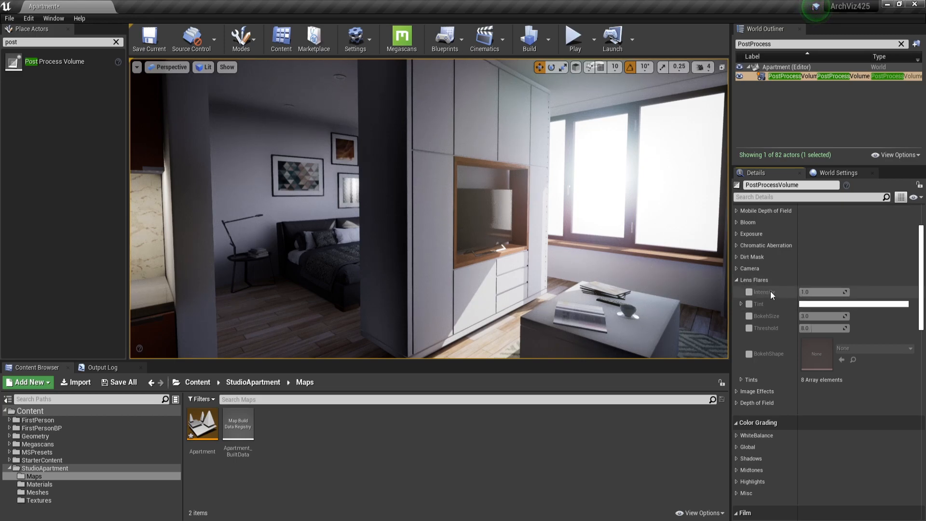
left_click(749, 304)
left_click(749, 316)
left_click(749, 328)
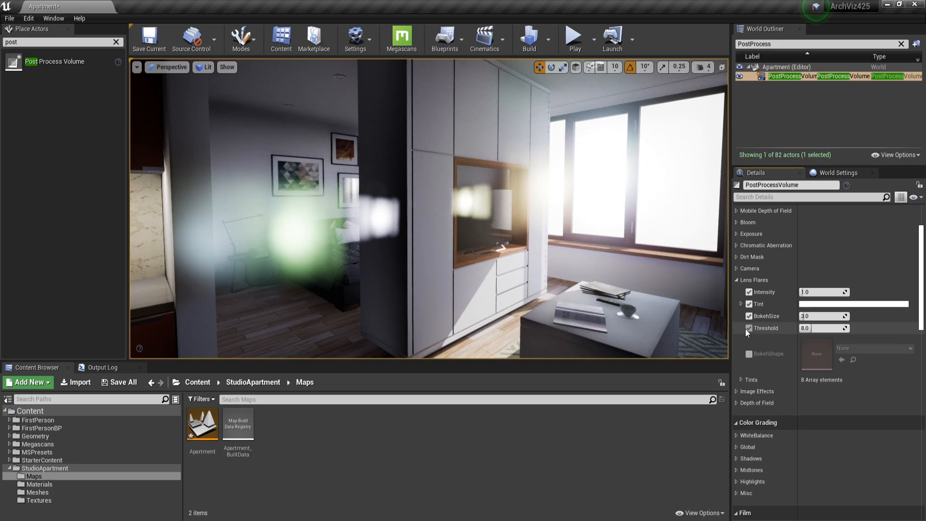
Set the lens flare intensity to 0.01 and raise the bokeh size to about 8.49.
left_click(807, 292)
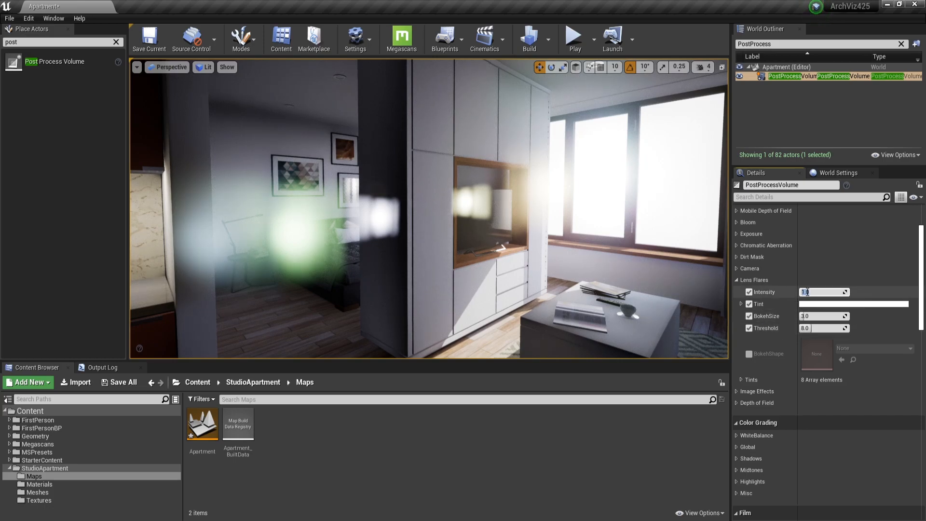
type("0.02")
key("Return")
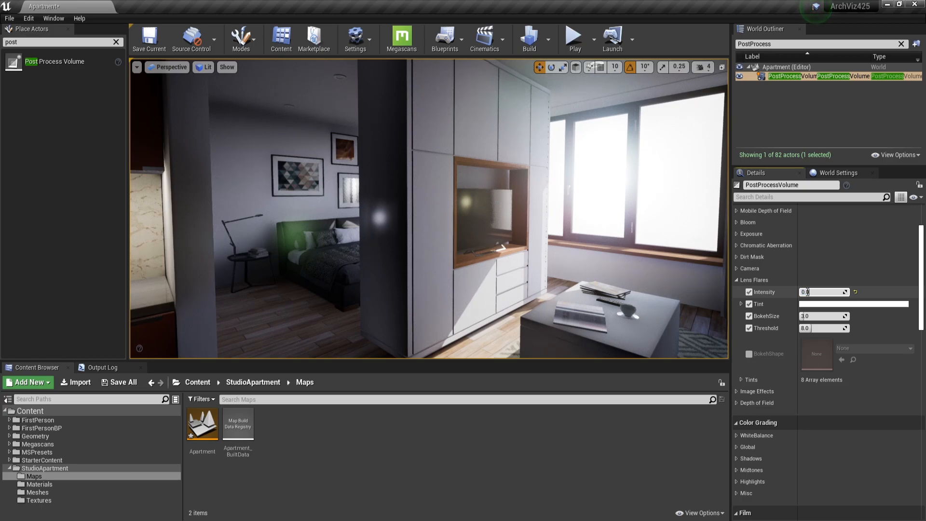
type("1")
key("Return")
left_click_drag(803, 315, 811, 316)
right_click_drag(579, 314, 482, 313)
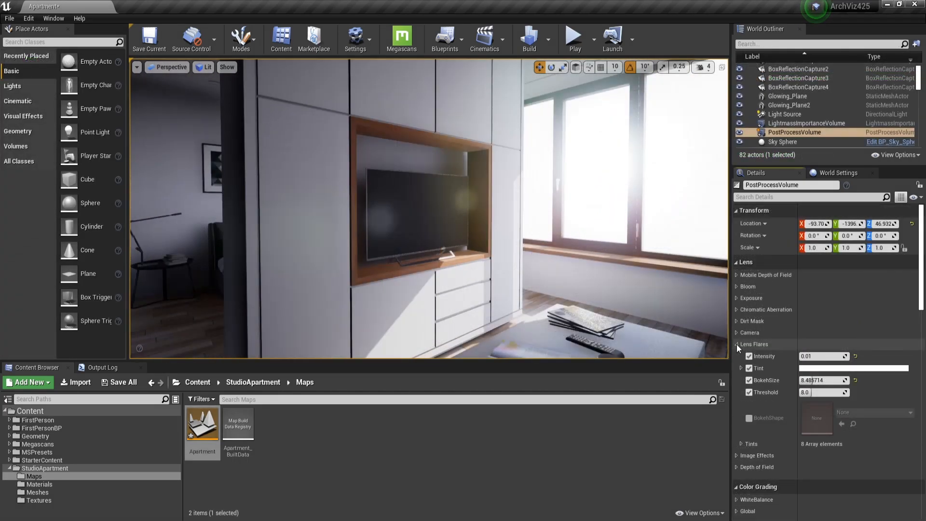
Close the lens flare settings, override the vignette intensity under Image Effects and set it to 0.55.
left_click(736, 344)
left_click(736, 354)
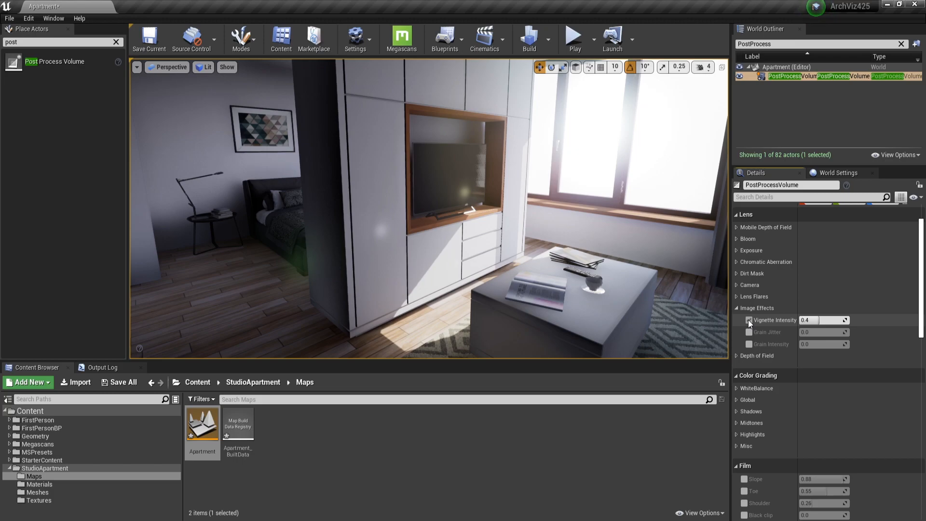
left_click(748, 320)
left_click_drag(820, 320, 827, 320)
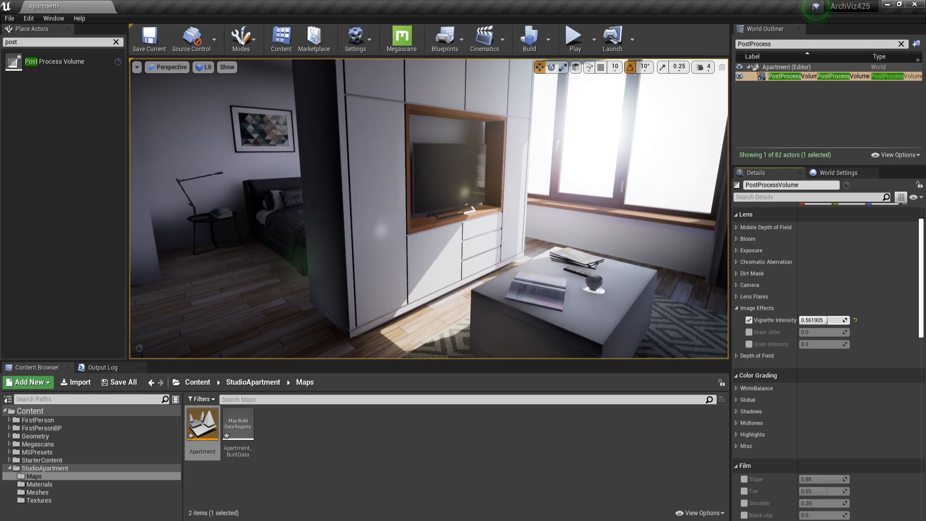
left_click(855, 320)
left_click(833, 318)
type("0.5")
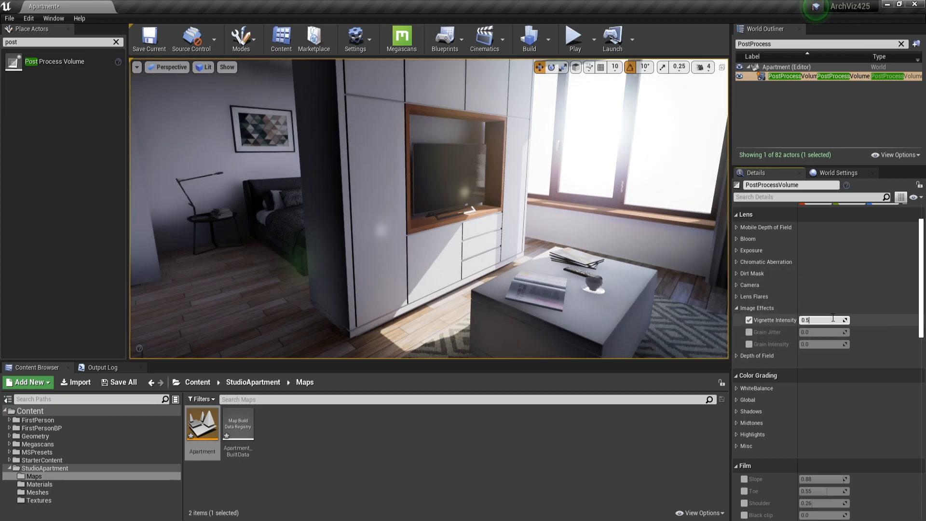
type("5")
key("Return")
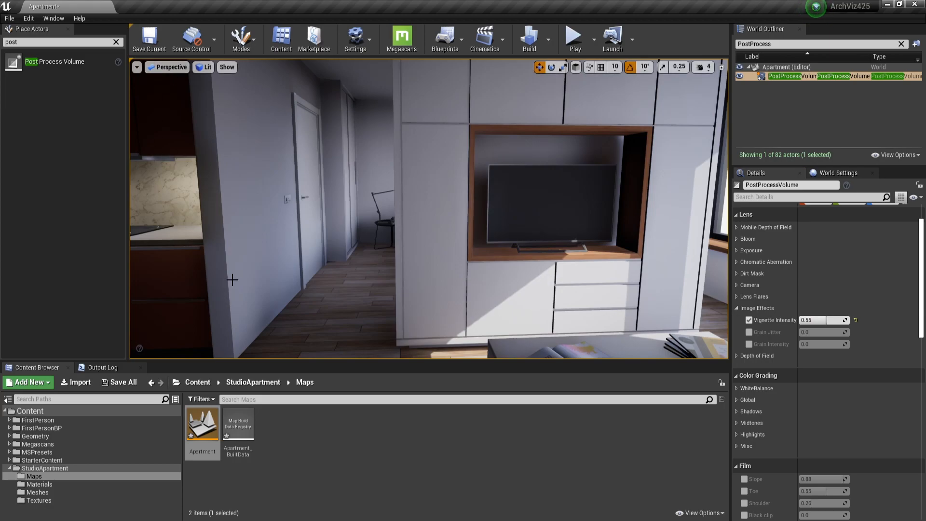
left_click_drag(820, 319, 837, 320)
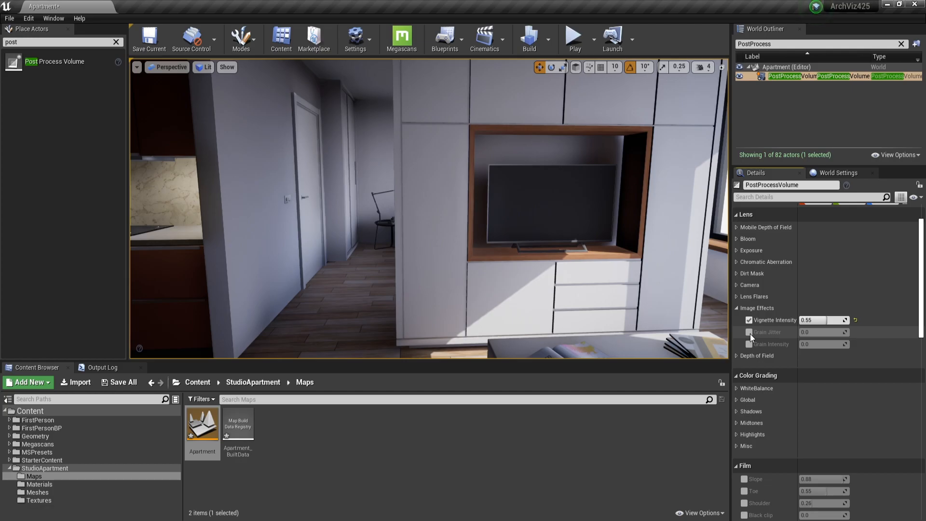
Override the grain settings with a jitter of 0.2 and an intensity of 0.16, and check the grain on the walls.
left_click(749, 332)
left_click(749, 344)
mouse_move(825, 331)
left_mouse_down()
mouse_move(849, 331)
mouse_move(828, 344)
left_mouse_up()
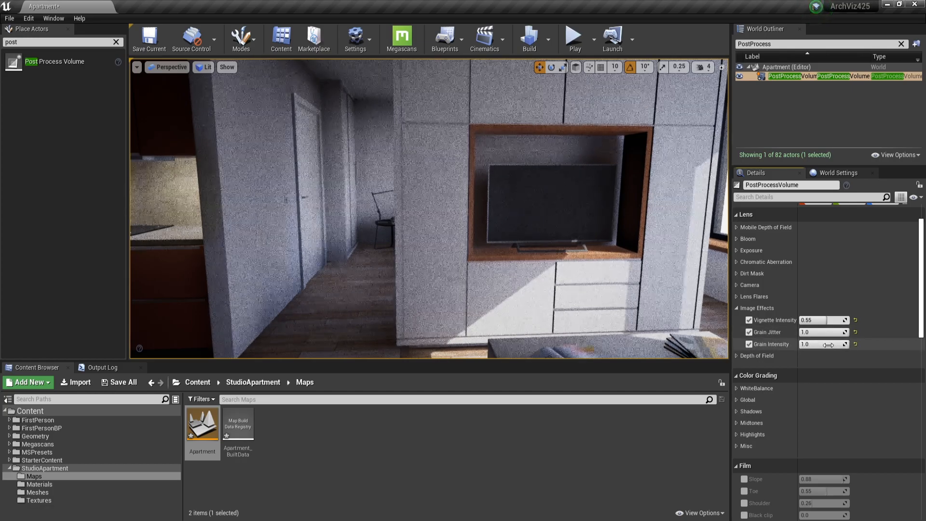
mouse_move(828, 345)
left_mouse_down()
mouse_move(810, 345)
mouse_move(821, 345)
left_mouse_up()
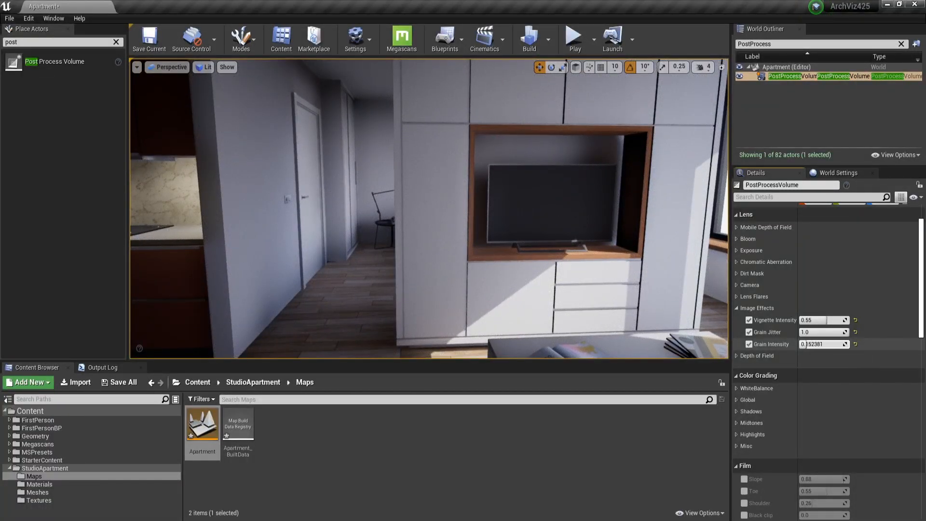
left_click(819, 332)
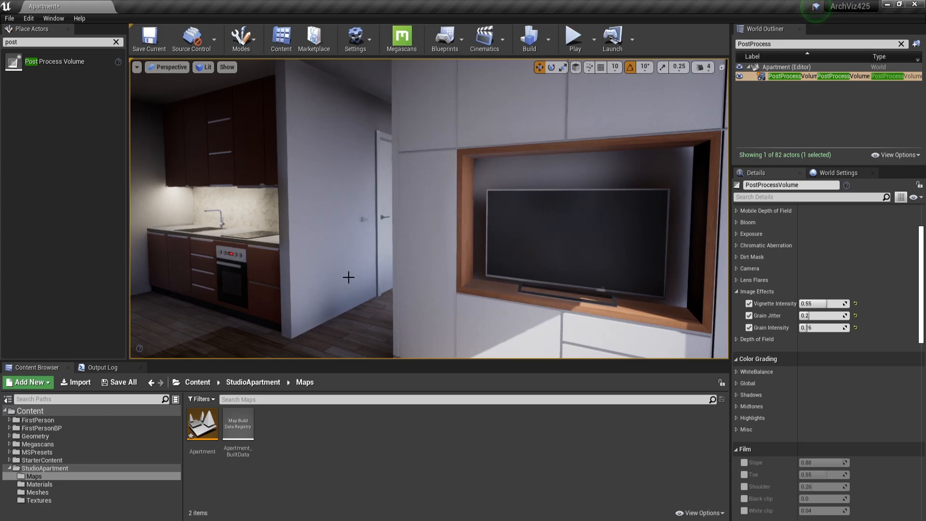
key("w")
right_click_drag(348, 277, 488, 299)
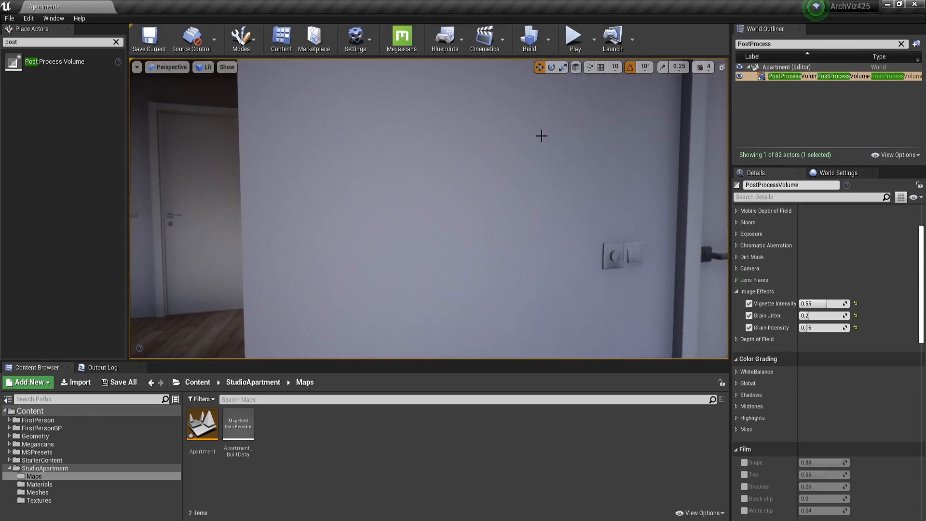
right_click_drag(415, 281, 376, 279)
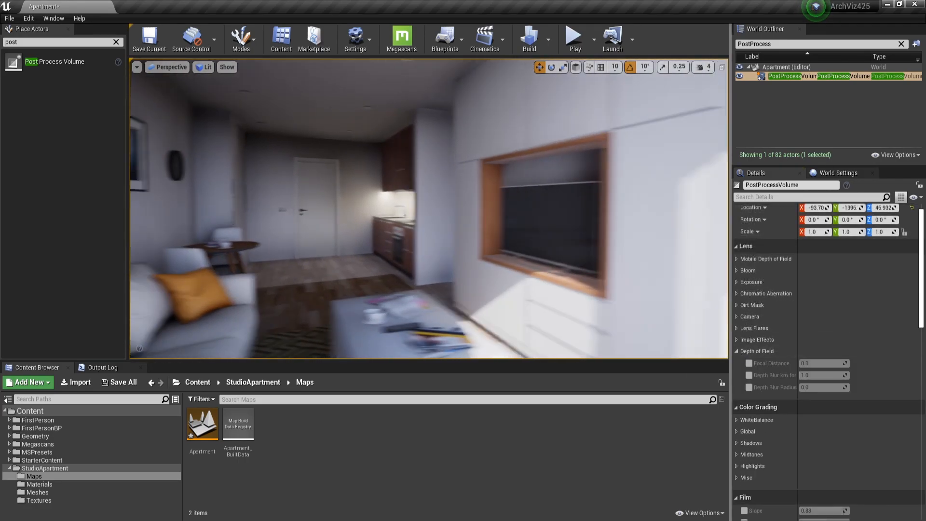
Enable the depth of field overrides for focal distance and both depth blur settings, and view the room from several angles.
right_click_drag(652, 285, 653, 285)
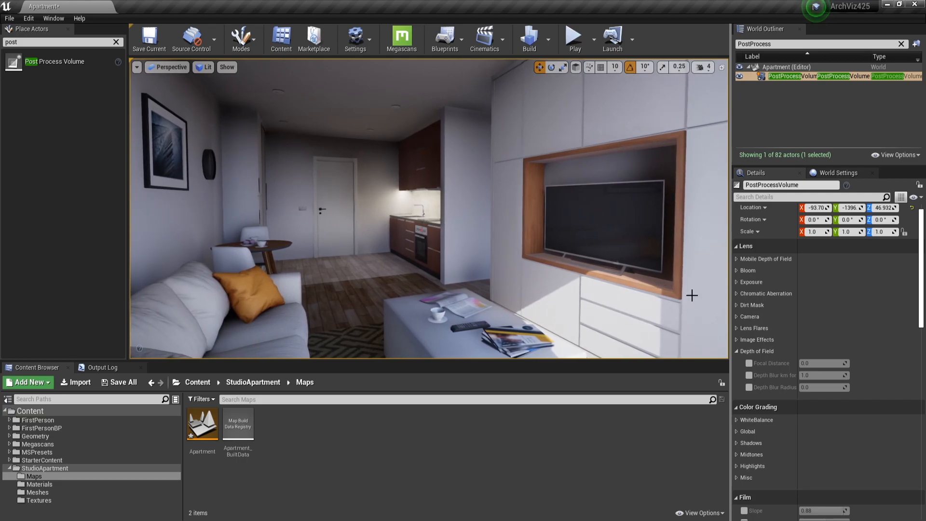
left_click(749, 363)
left_click(749, 375)
left_click(749, 387)
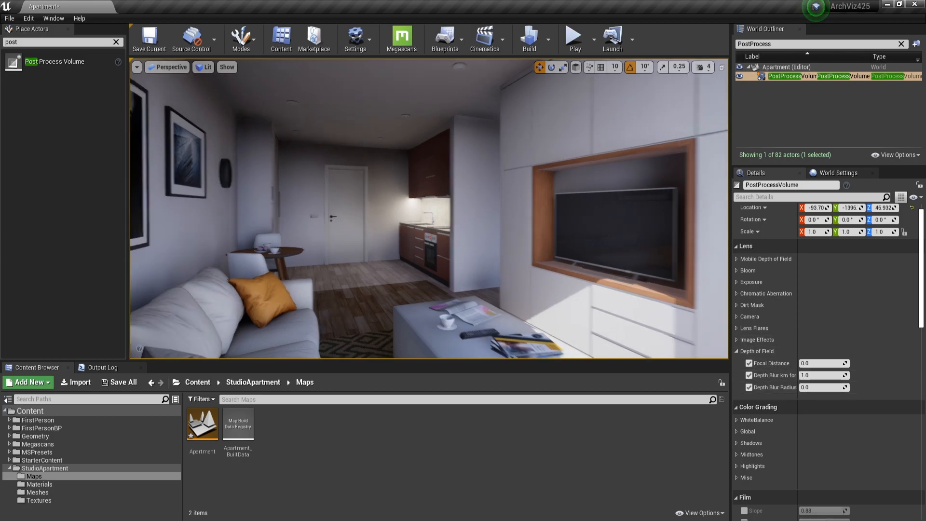
right_click_drag(378, 133, 406, 143)
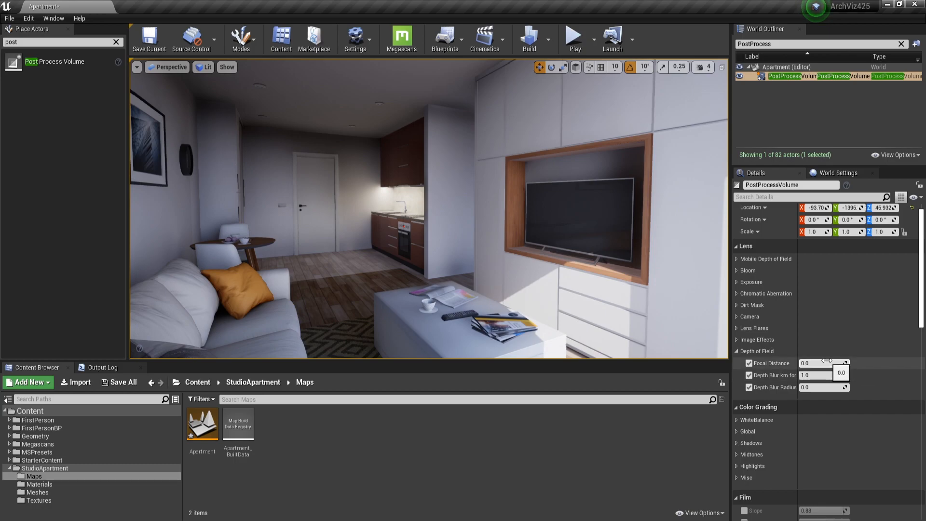
right_click_drag(530, 283, 564, 283)
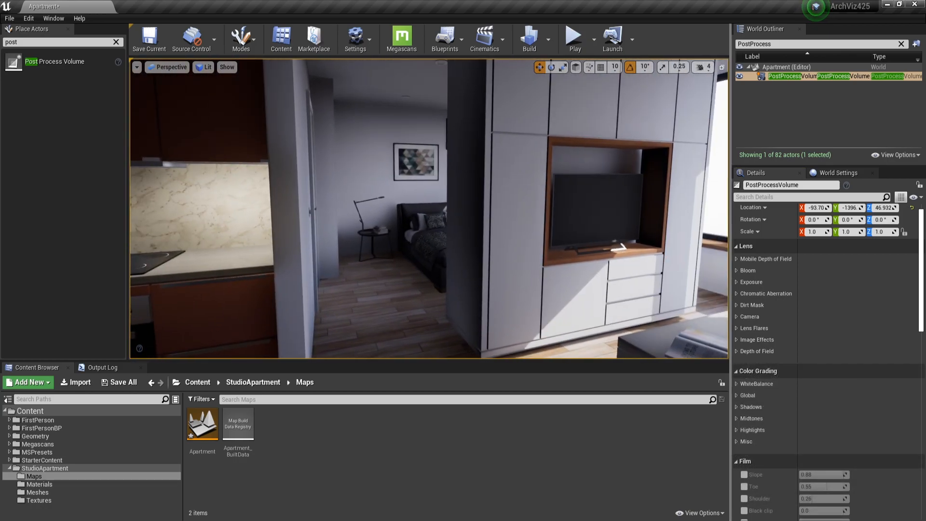
right_click_drag(619, 246, 600, 247)
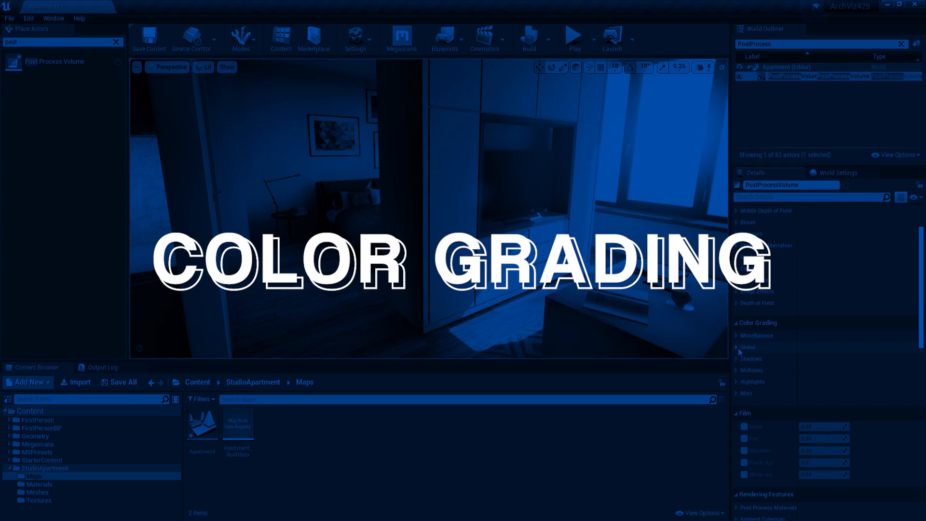
Override the global color grading saturation and set its overall value to 1.2.
left_click(737, 347)
left_click(747, 360)
left_click(740, 359)
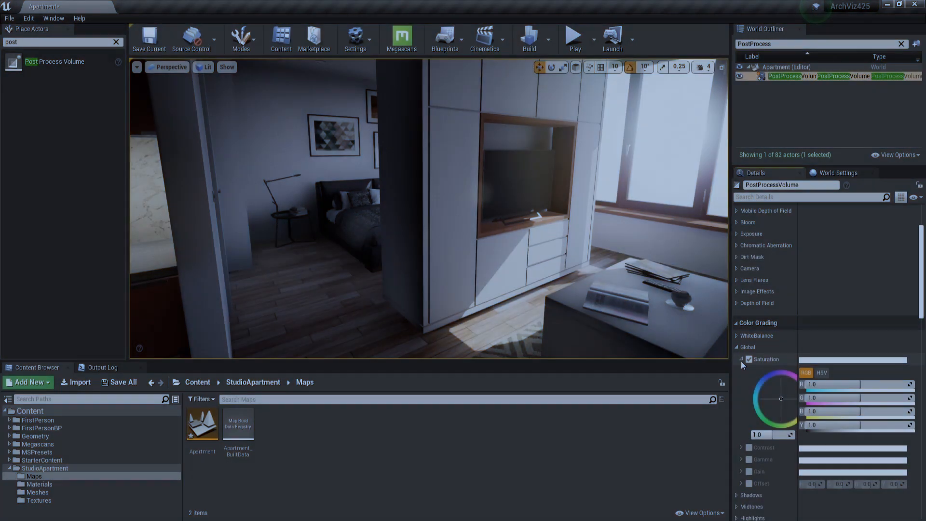
left_click(771, 434)
type("1.2")
key("Return")
left_click(740, 359)
Override the global color grading contrast and set its overall value to 1.05.
left_click(748, 372)
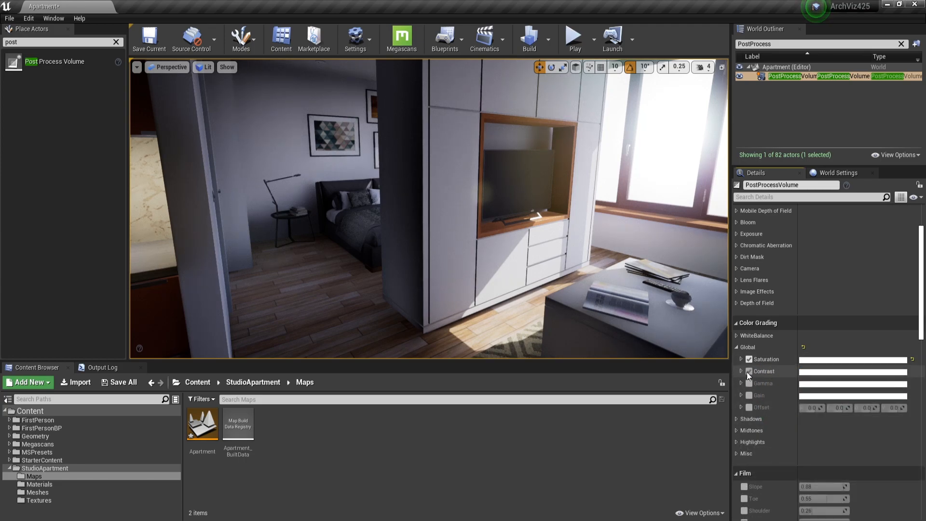
left_click(741, 371)
left_click(761, 446)
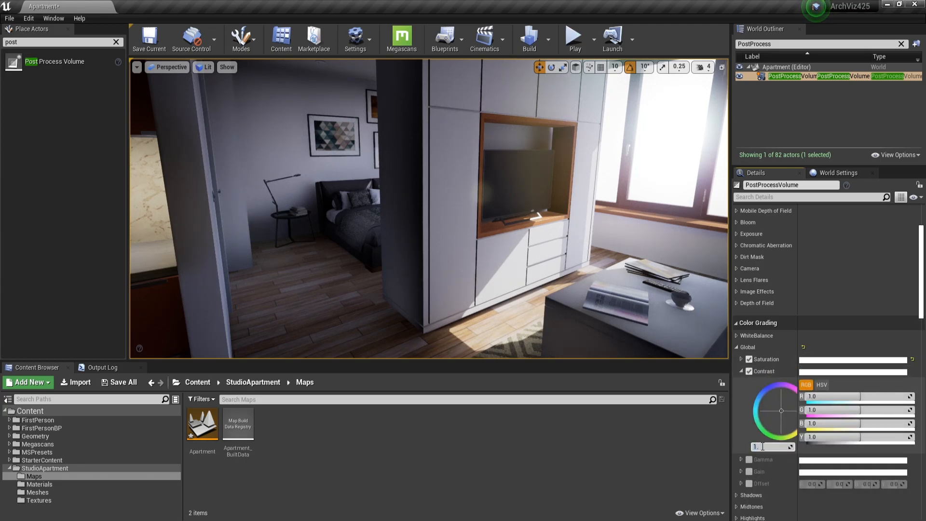
type("1.05")
key("Return")
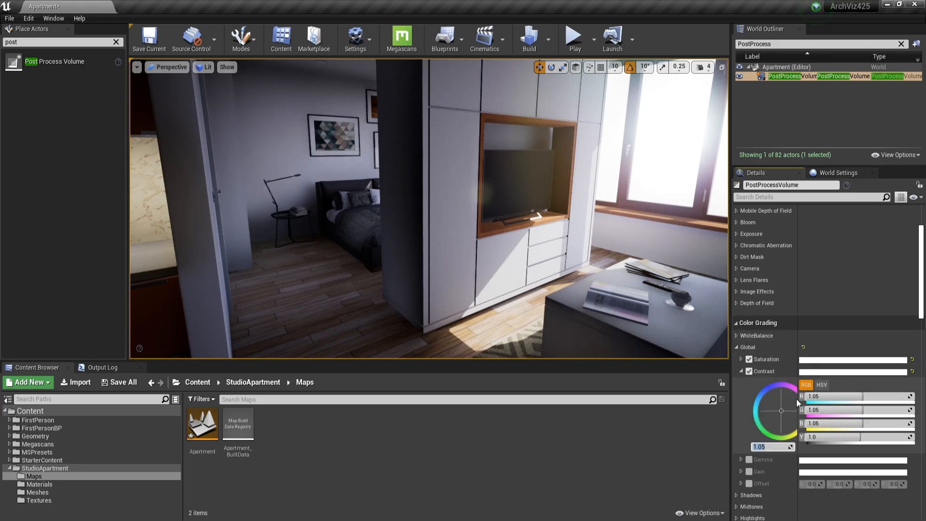
left_click(741, 370)
Override the global color grading gain, set its overall value to 1.2 and close the global settings.
left_click(748, 395)
left_click(741, 395)
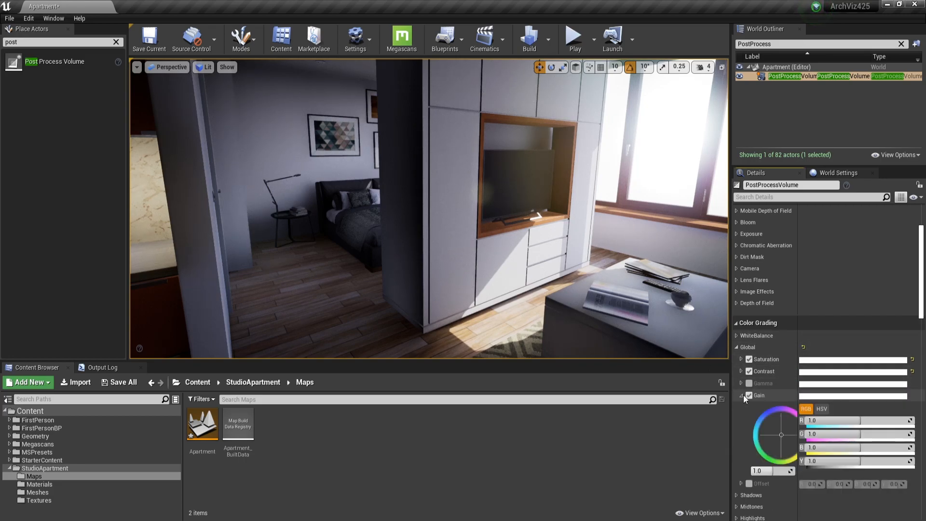
left_click(759, 471)
type("1.2")
key("Return")
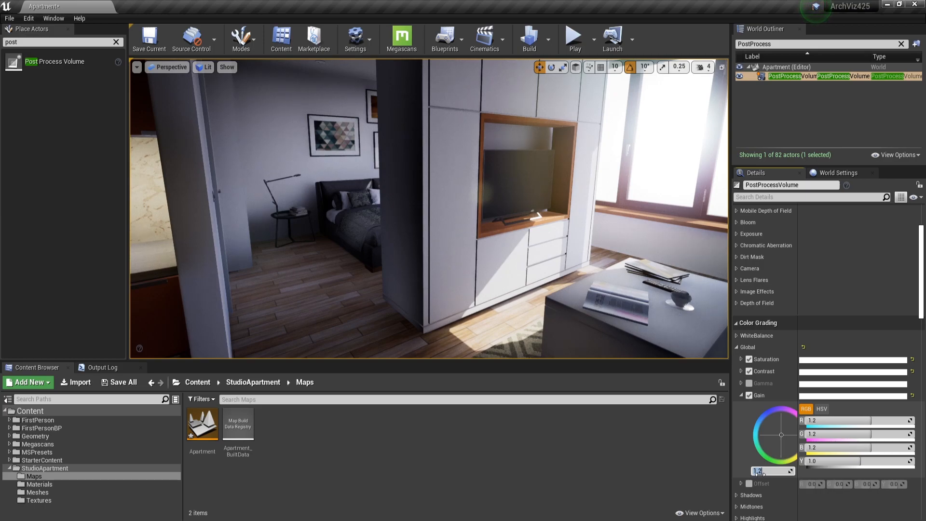
left_click(736, 347)
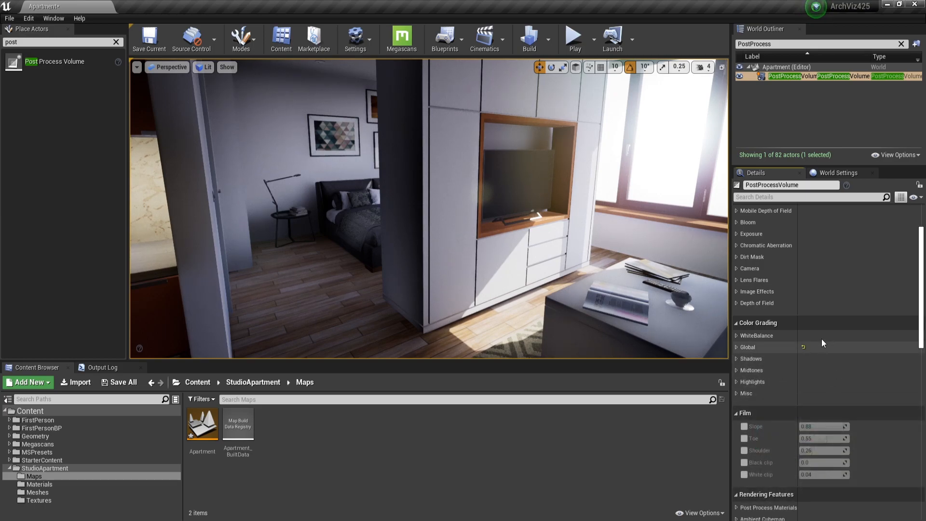
Override the shadows' saturation, try an overall value of 0.0, and restore it to 1.0.
left_click(736, 359)
left_click(748, 370)
left_click(741, 370)
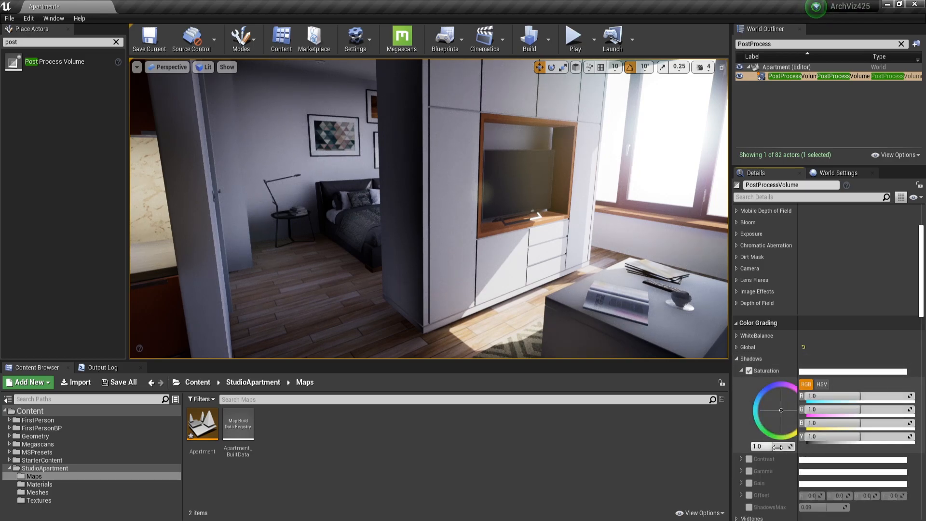
left_click_drag(776, 447, 773, 447)
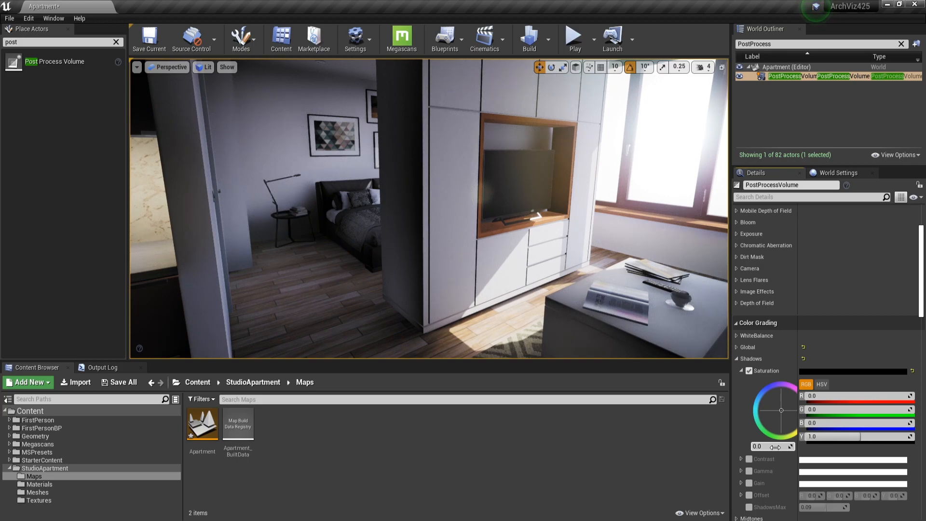
left_click(775, 447)
key("Return")
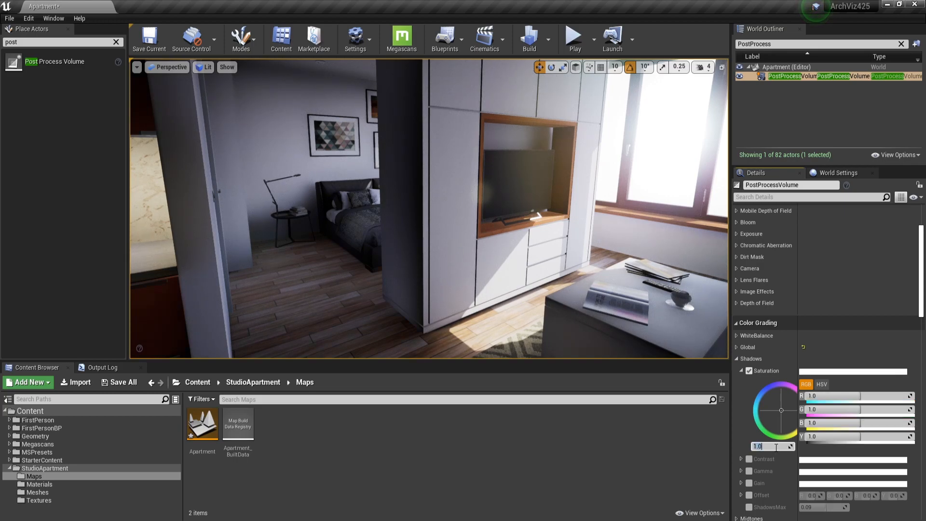
left_click(737, 359)
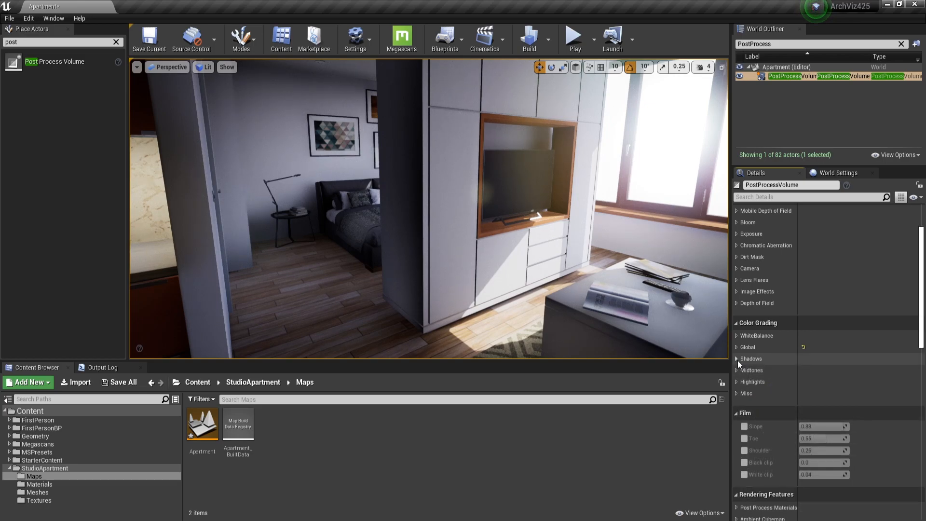
Reveal the ambient occlusion settings under Rendering Features, including the advanced ones.
scroll(737, 361, "down", 5)
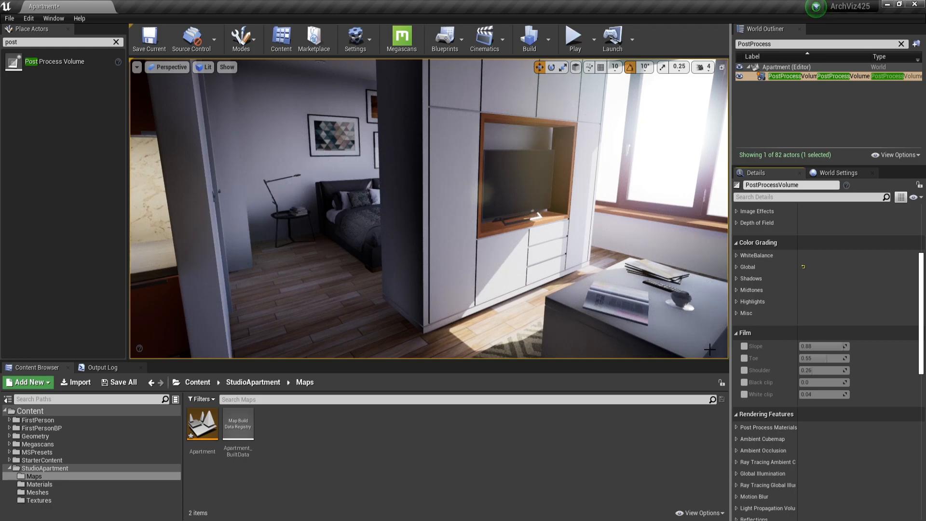
scroll(877, 381, "down", 6)
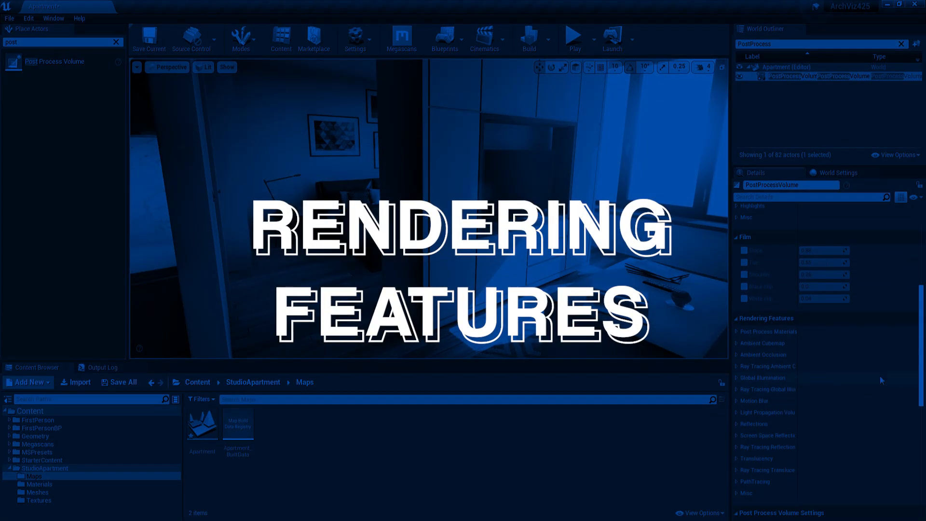
scroll(745, 315, "down", 5)
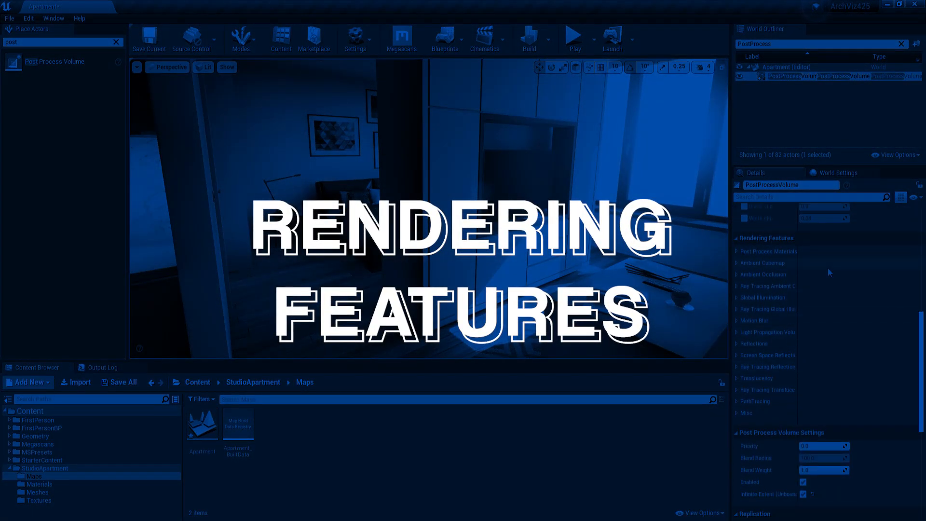
left_click(736, 274)
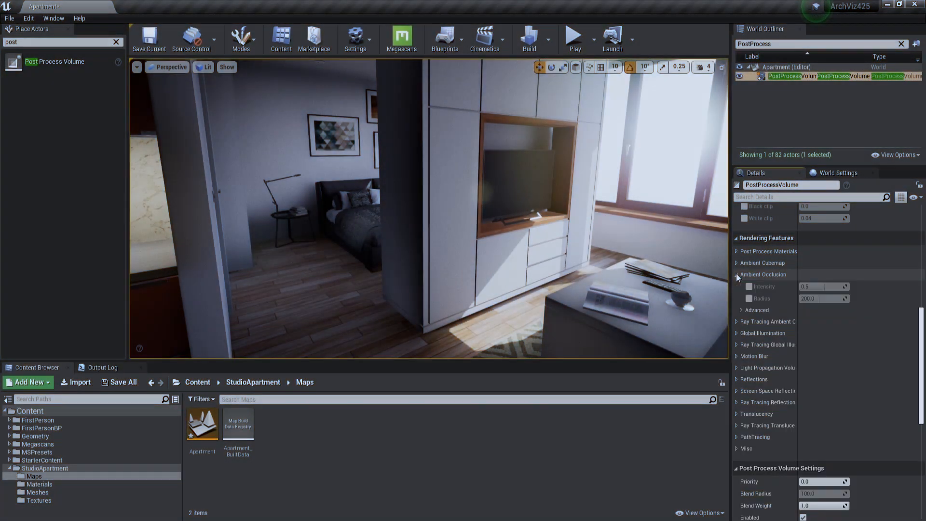
left_click(741, 310)
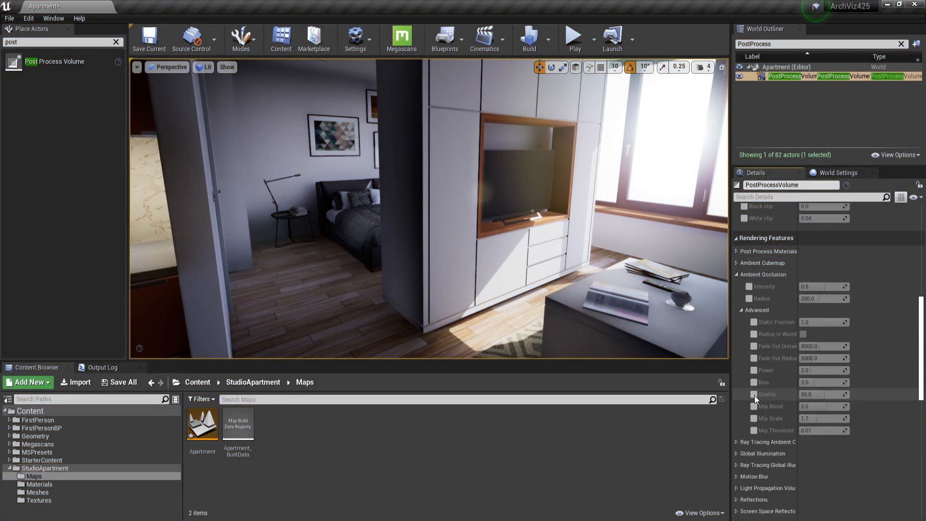
Override the advanced ambient occlusion quality and set it to 100.
left_click(754, 394)
left_click(815, 394)
type("100")
key("Return")
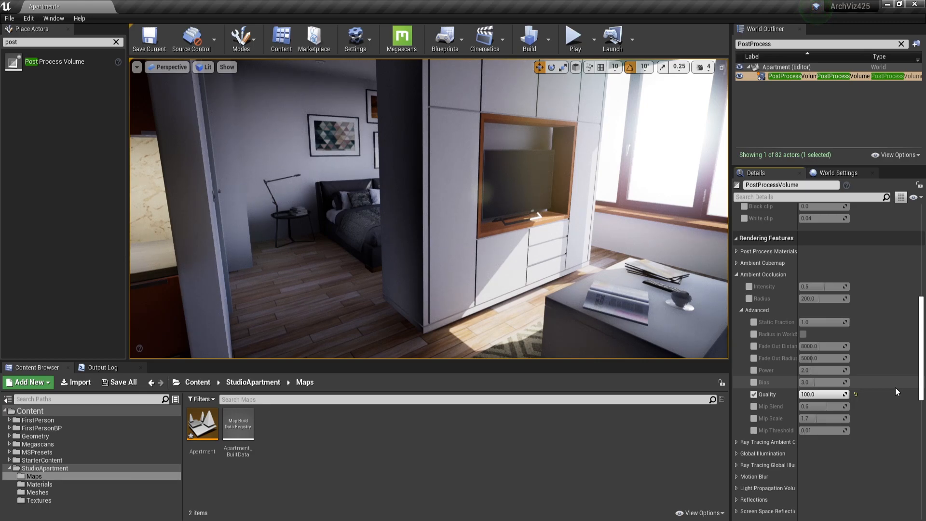
Override the ambient occlusion intensity, try a different value, reset it to 0.5 and collapse the ambient occlusion settings.
left_click(740, 310)
left_click(749, 287)
left_click_drag(815, 286, 833, 289)
left_click(857, 287)
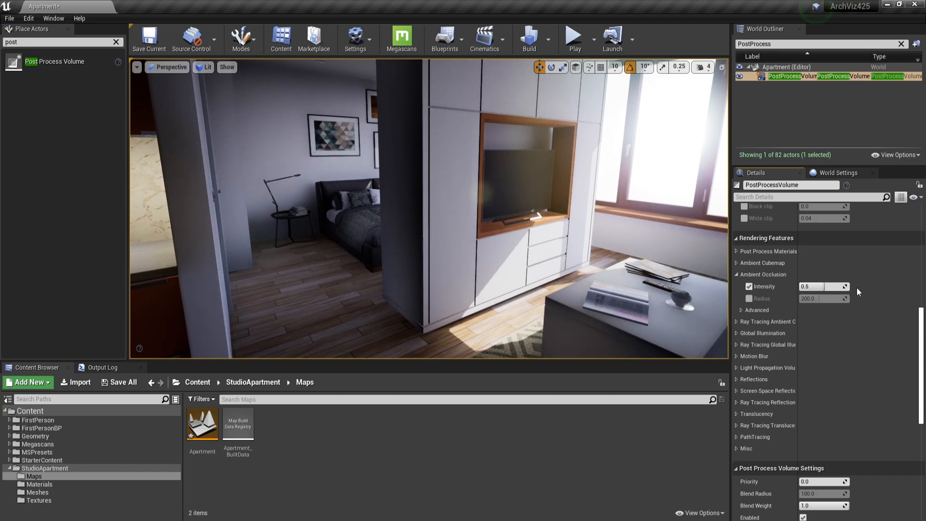
left_click(736, 276)
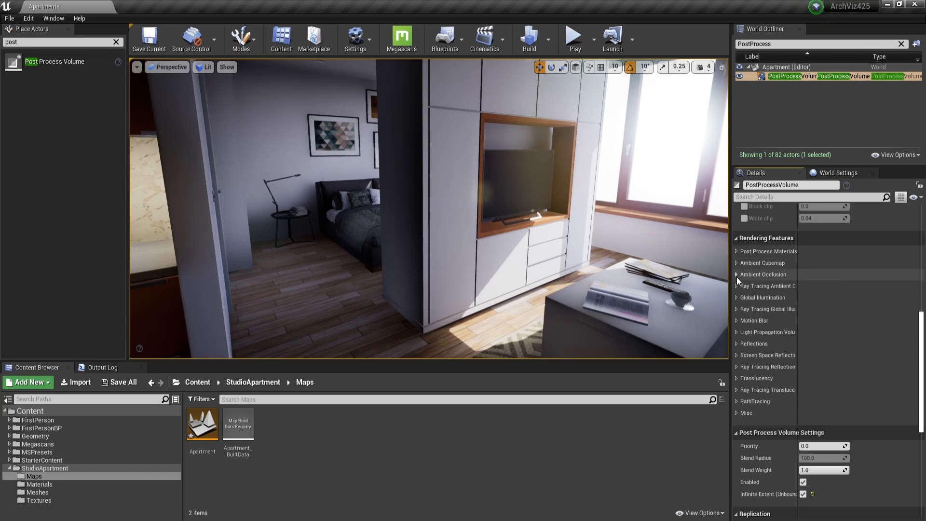
Reveal the reflection and screen space reflection settings, override the reflection type and set it to Screen Space.
left_click(736, 343)
left_click(737, 368)
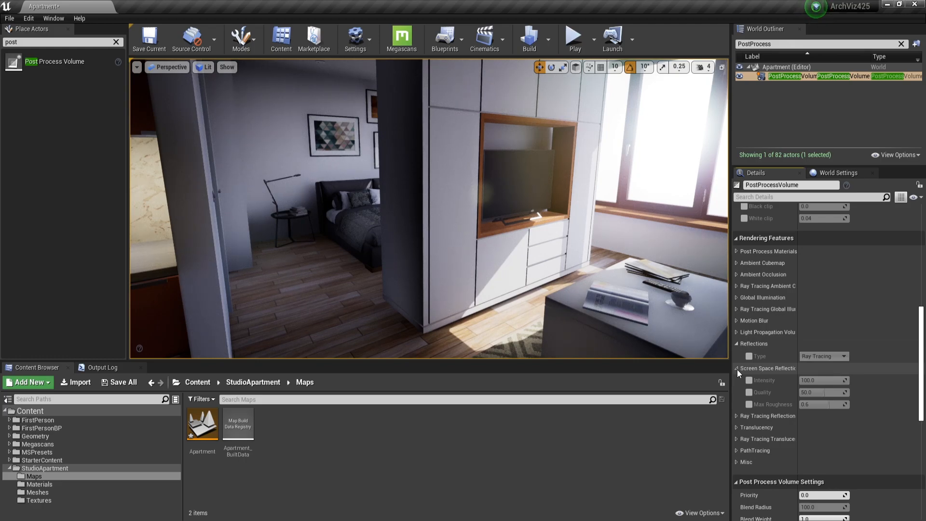
left_click(750, 356)
left_click(822, 357)
left_click(821, 365)
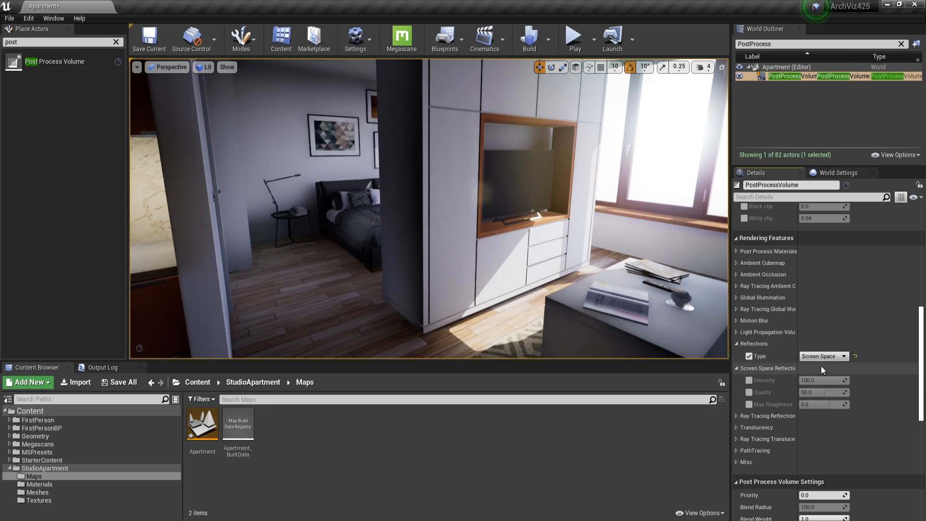
Override the screen space reflections' intensity, quality and max roughness, setting quality to 100 and max roughness to 1.0, and collapse the reflection settings.
left_click(748, 380)
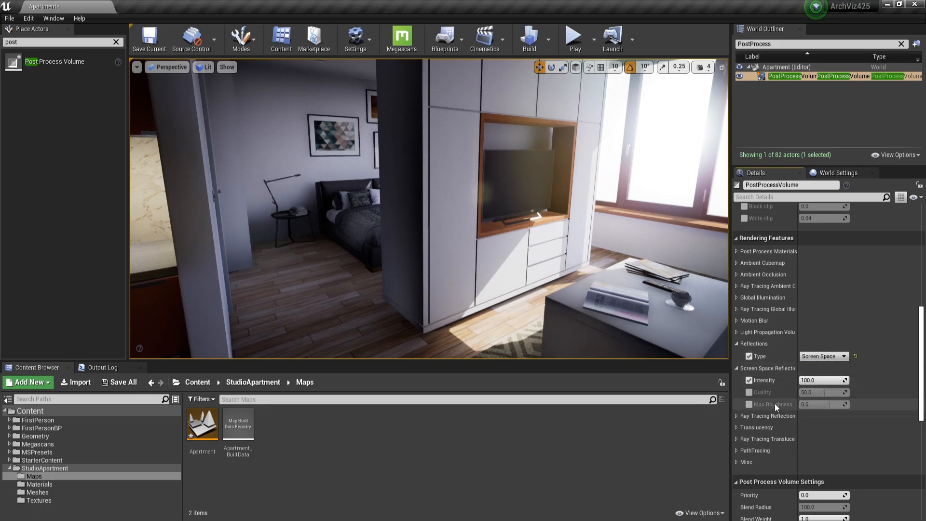
left_click(748, 406)
left_click(748, 393)
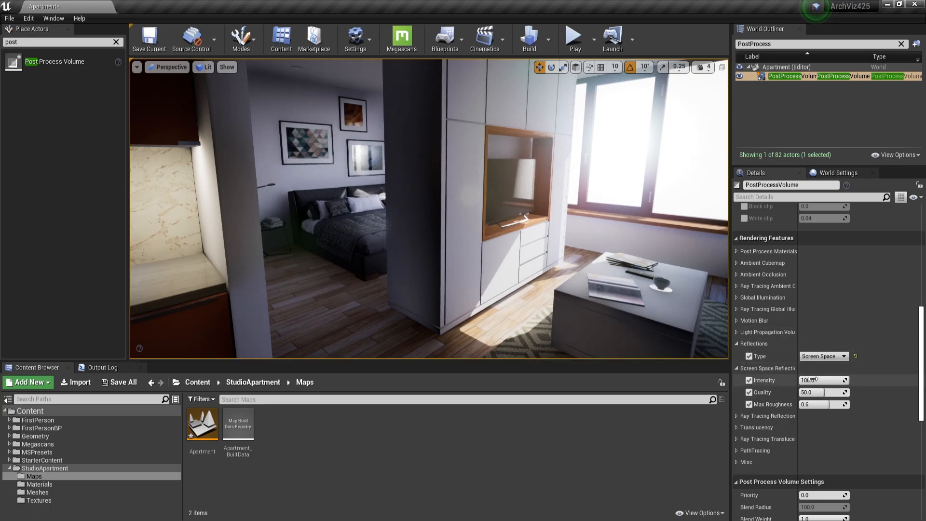
left_click_drag(814, 392, 846, 391)
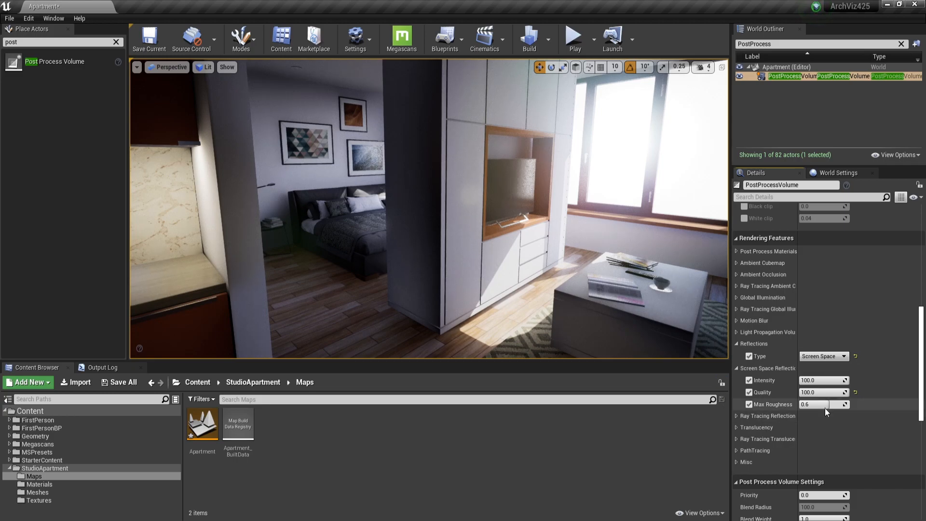
left_click_drag(816, 404, 846, 404)
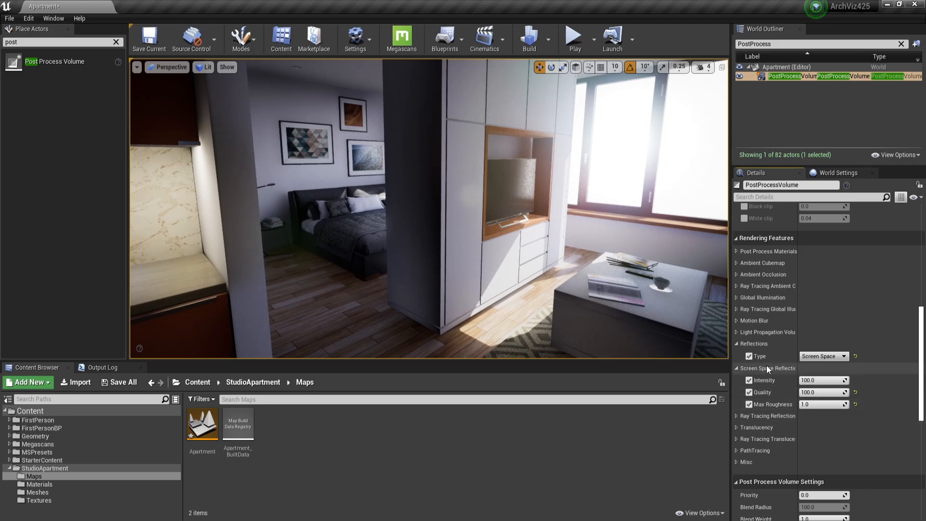
left_click(737, 368)
left_click(801, 341)
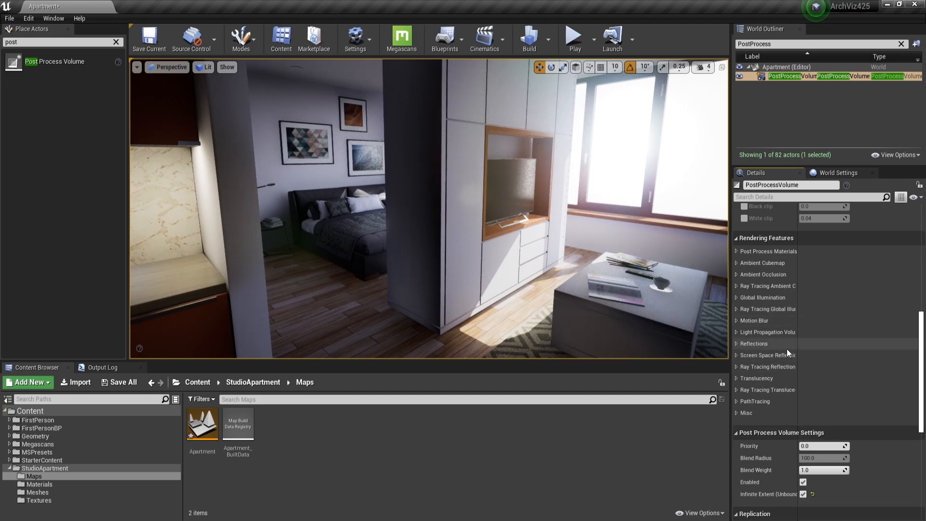
Override the screen percentage under the miscellaneous rendering features and set it to 200.
left_click(736, 413)
left_click(748, 426)
left_click(811, 424)
type("200.0")
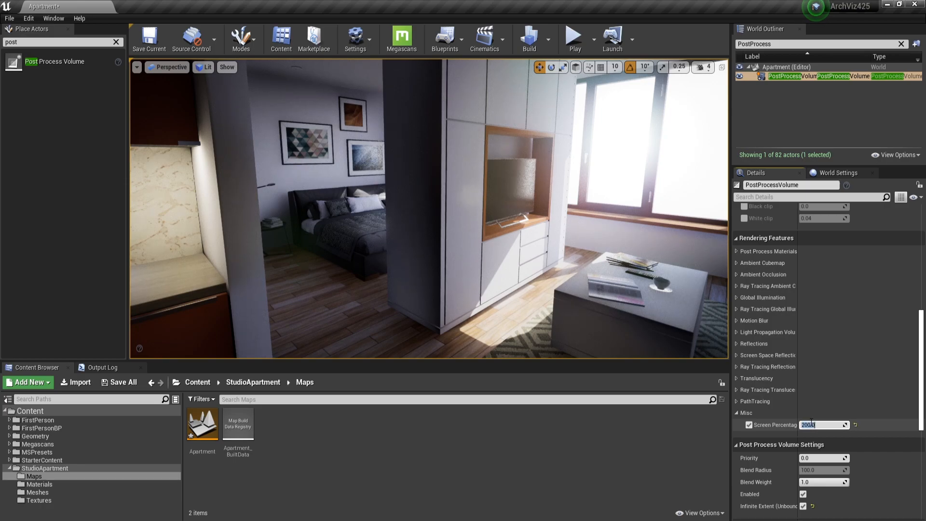
key("Return")
Set the viewport's own screen percentage to 200 and inspect the apartment from several viewpoints.
left_click(137, 67)
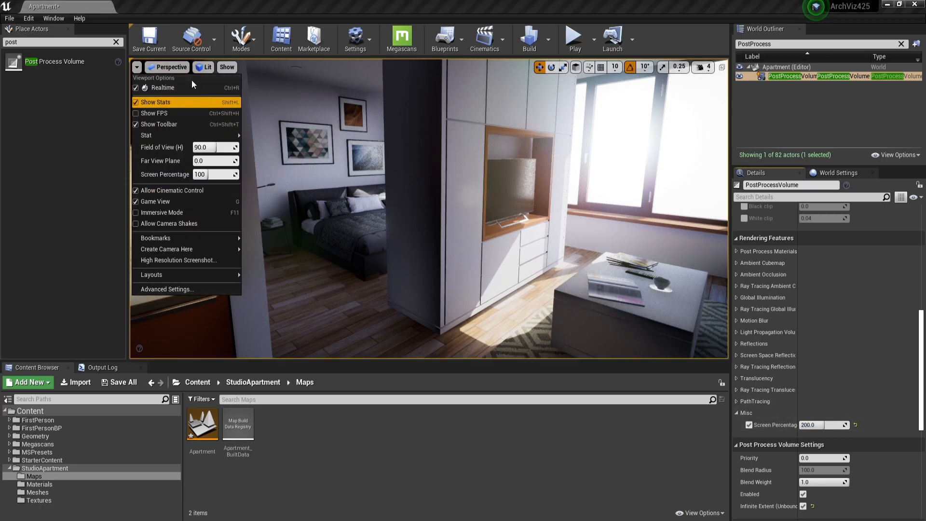
left_click(214, 172)
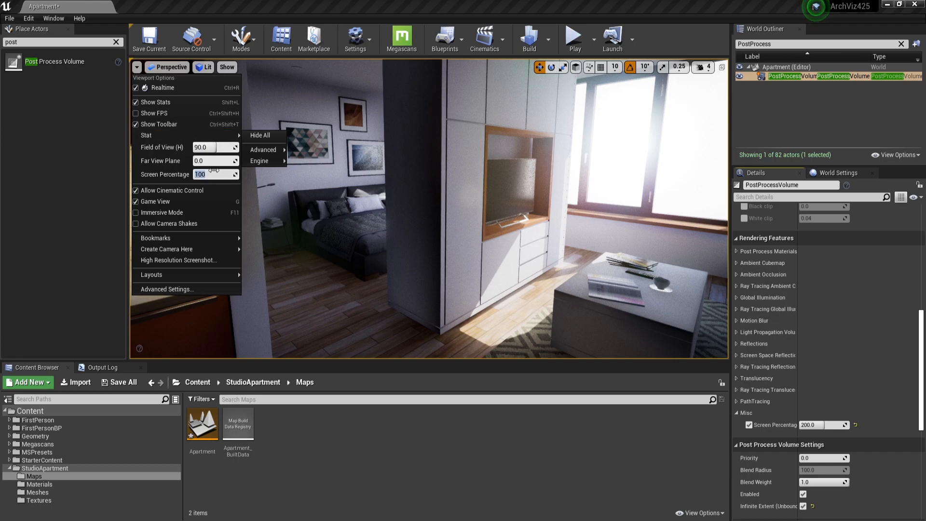
right_click_drag(397, 165, 468, 166)
key("w")
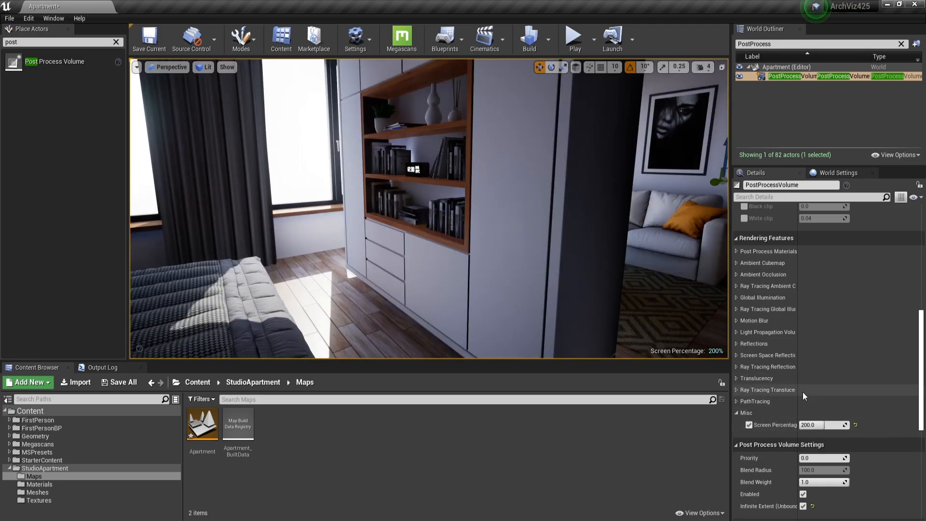
right_click_drag(429, 207, 487, 206)
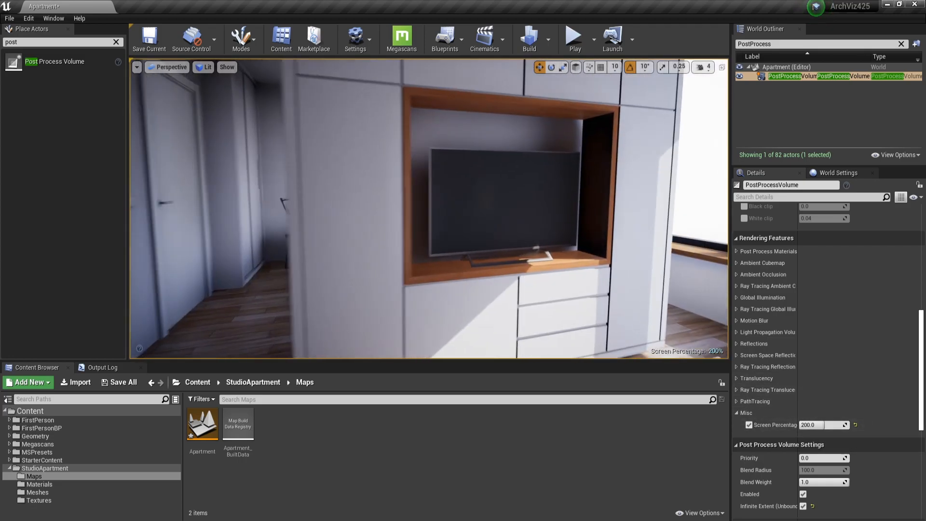
key("w")
key("s")
key("d")
key("a")
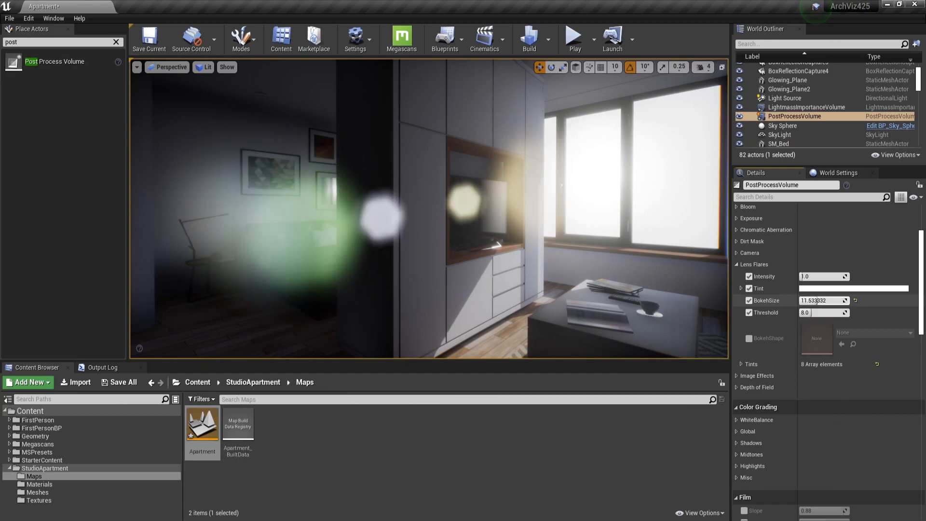
Adjust the lens flares' bokeh size to about 1.22 and pick a light blue tint, hex sRGB BFD9FFFF.
left_click_drag(816, 300, 800, 300)
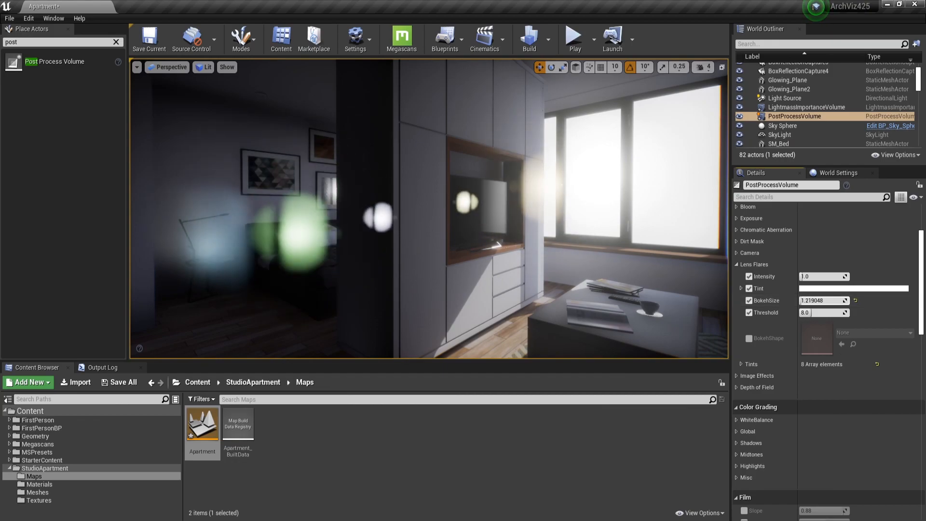
left_click(853, 289)
left_click(667, 323)
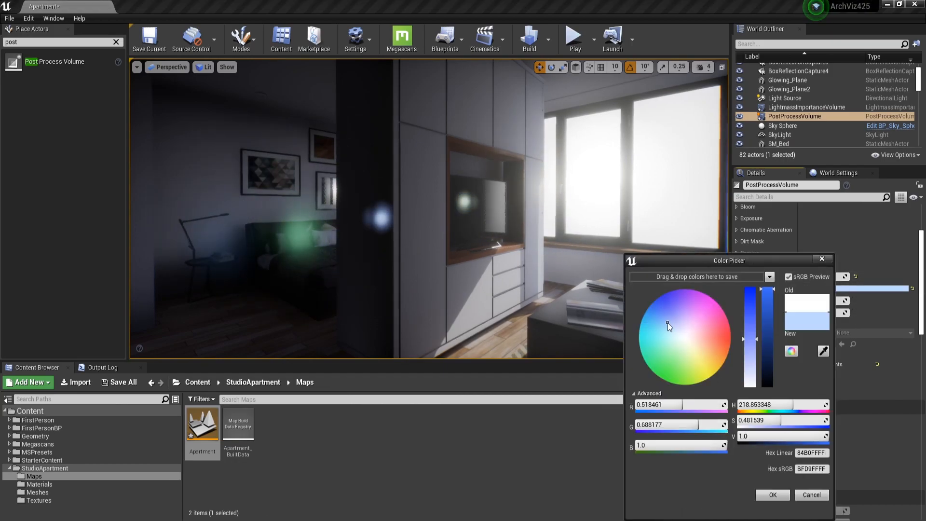